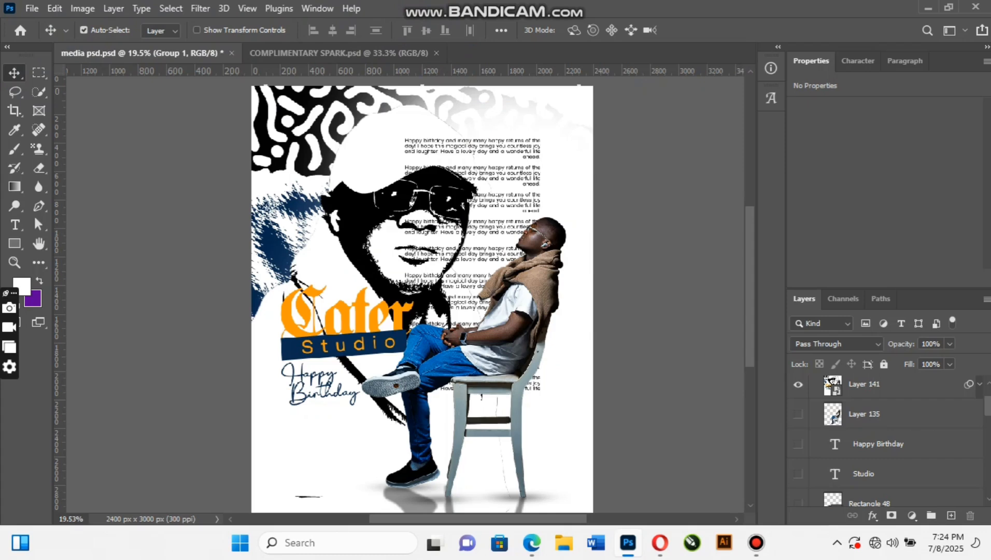
Step: Hide Layer 141 with the finished poster and show the black Color Fill 9 layer
click(798, 384)
scroll(886, 441, down, 5)
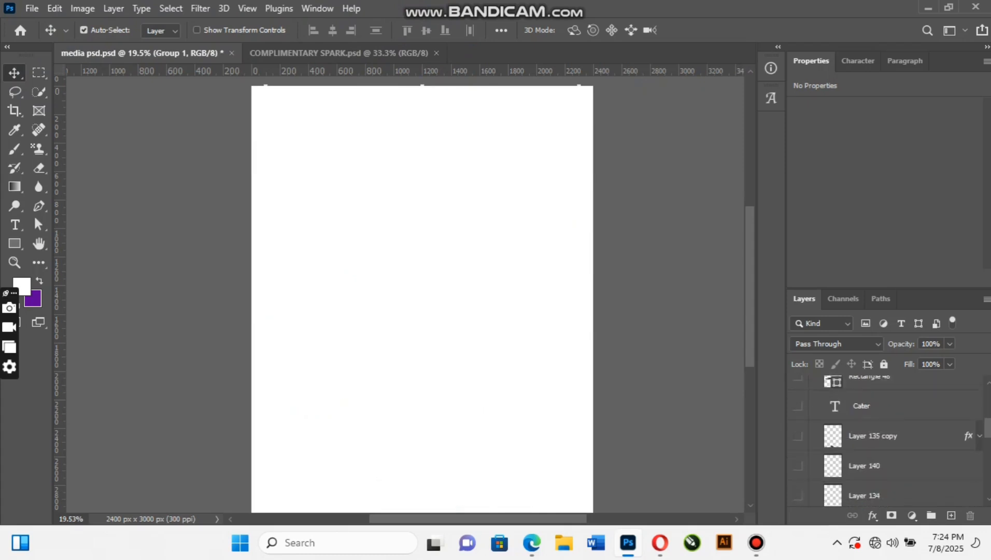
scroll(887, 441, down, 5)
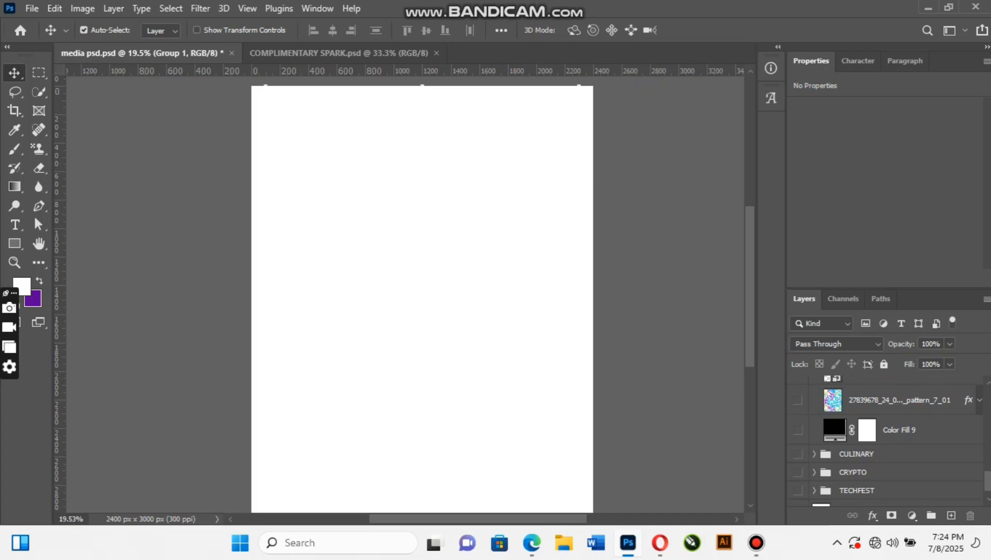
click(798, 429)
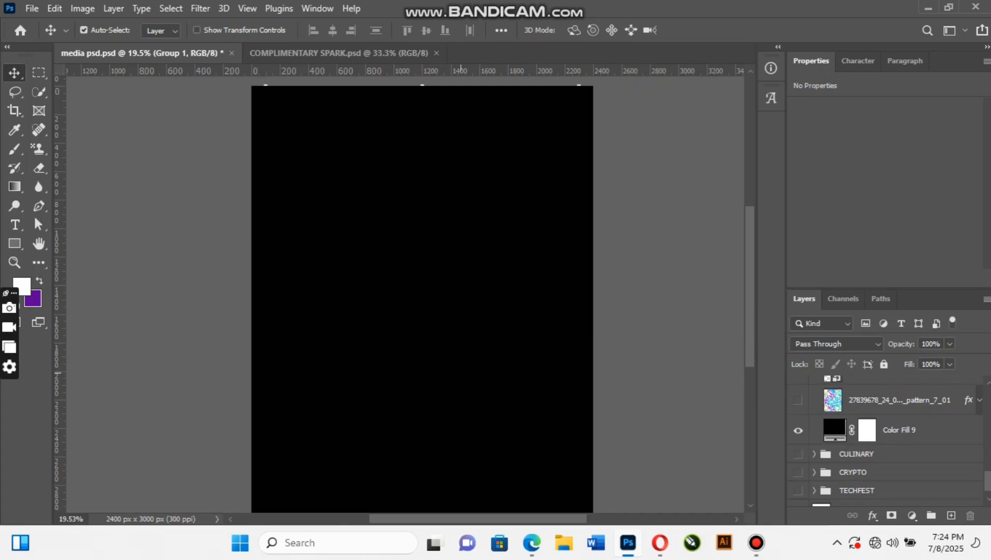
Step: Show the existing pattern layer above the black fill to preview it, and hide it again
click(798, 399)
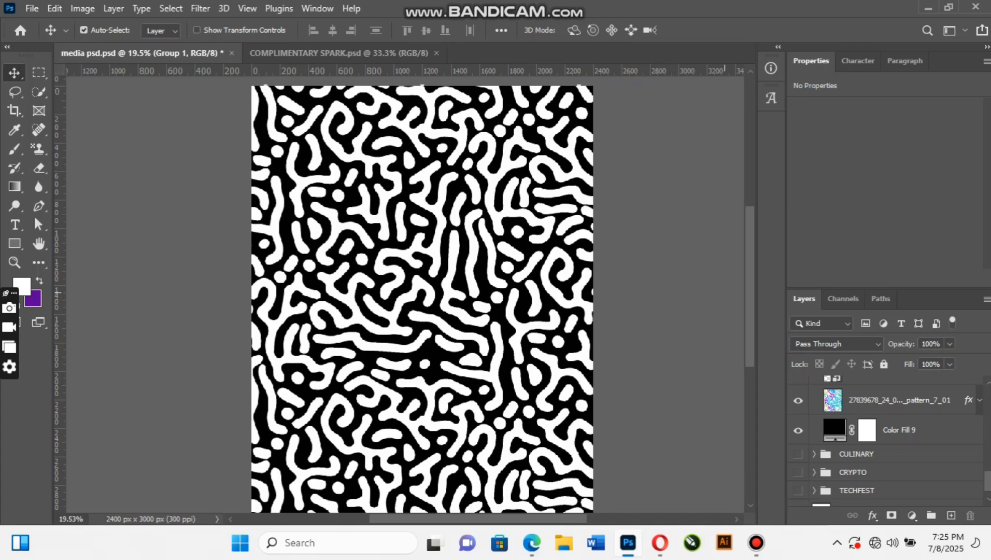
scroll(422, 295, down, 1)
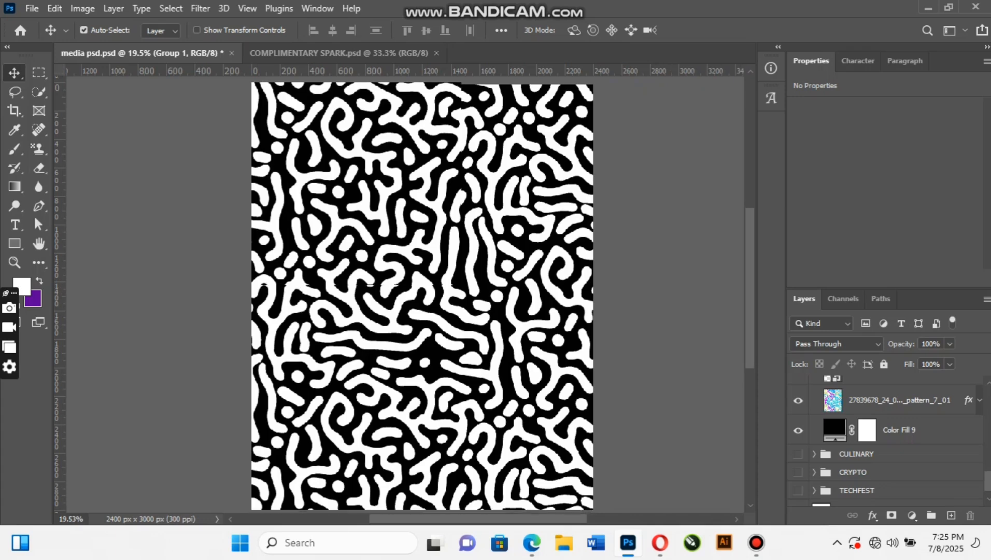
scroll(422, 294, up, 1)
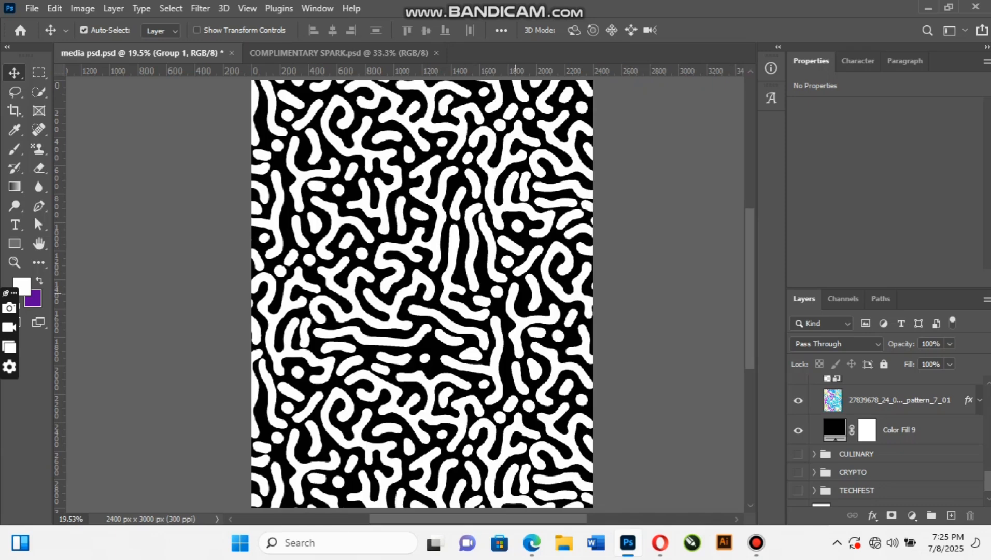
click(798, 401)
Step: Embed the 27839678_24_05_2022_pshychedelic_pattern_7_01 image scaled to about 2510 × 3338 px, and move its layer directly above Color Fill 9
click(32, 9)
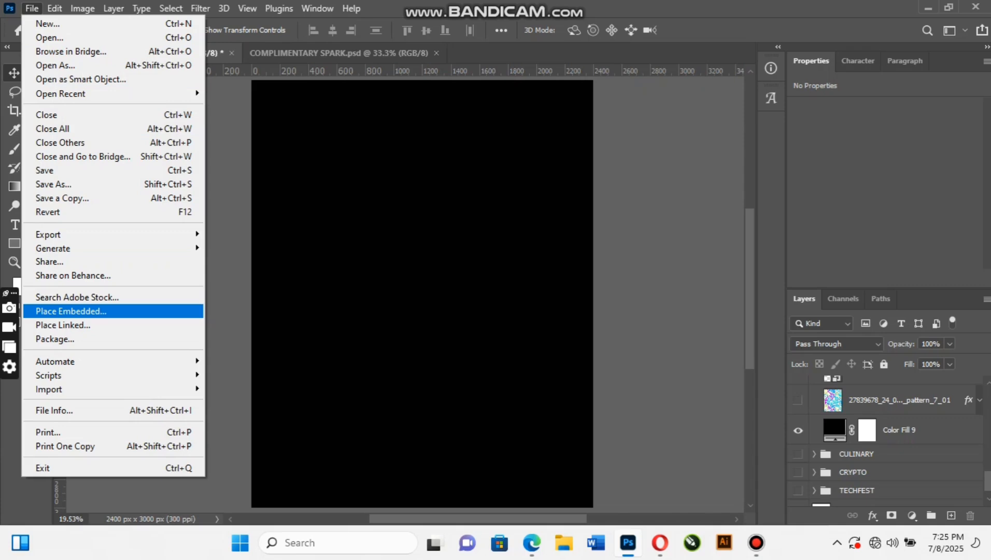
click(72, 311)
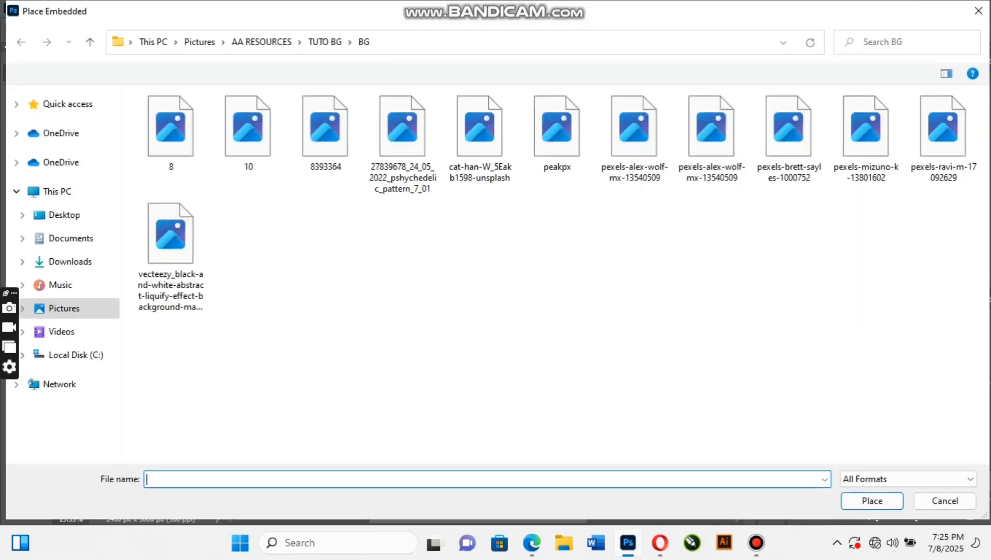
click(403, 134)
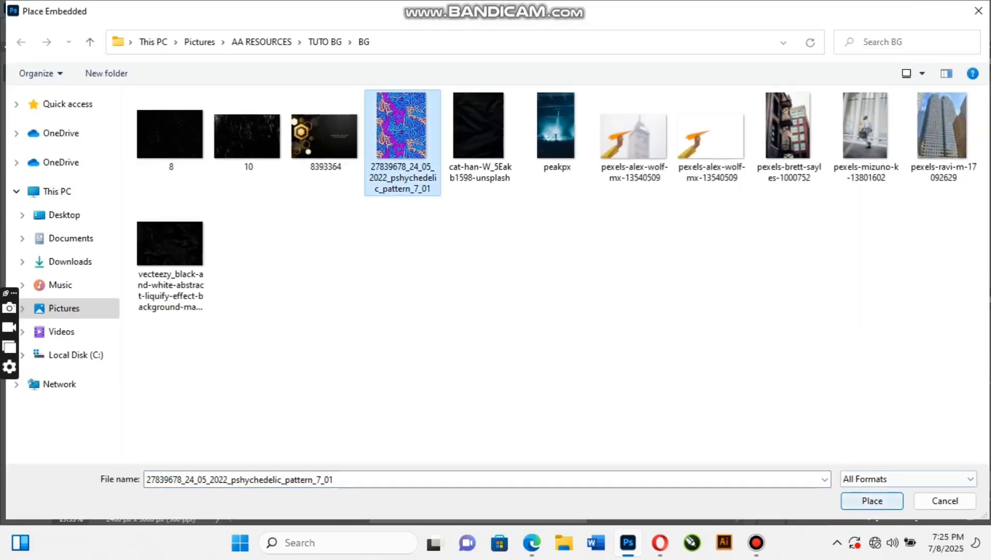
click(871, 501)
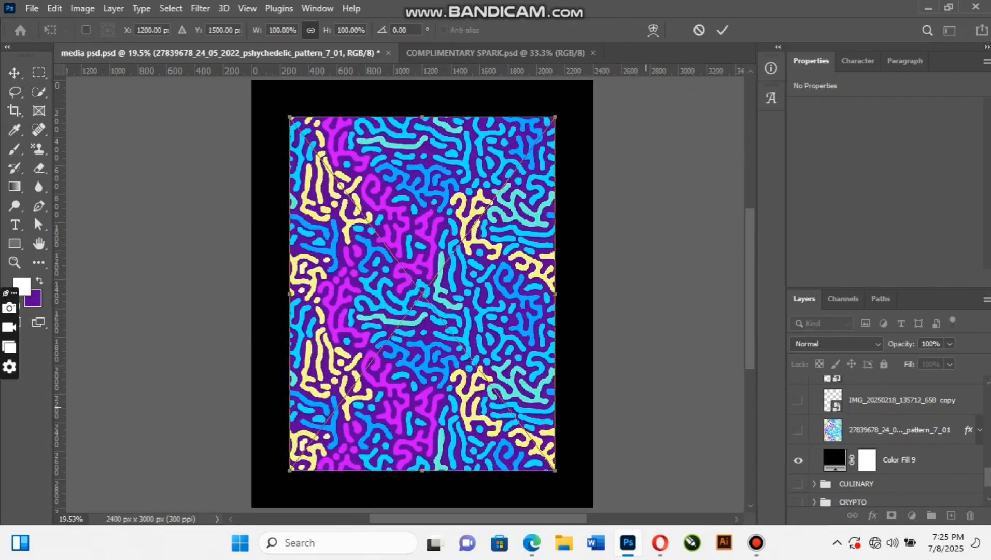
drag(556, 294, 601, 293)
key(Return)
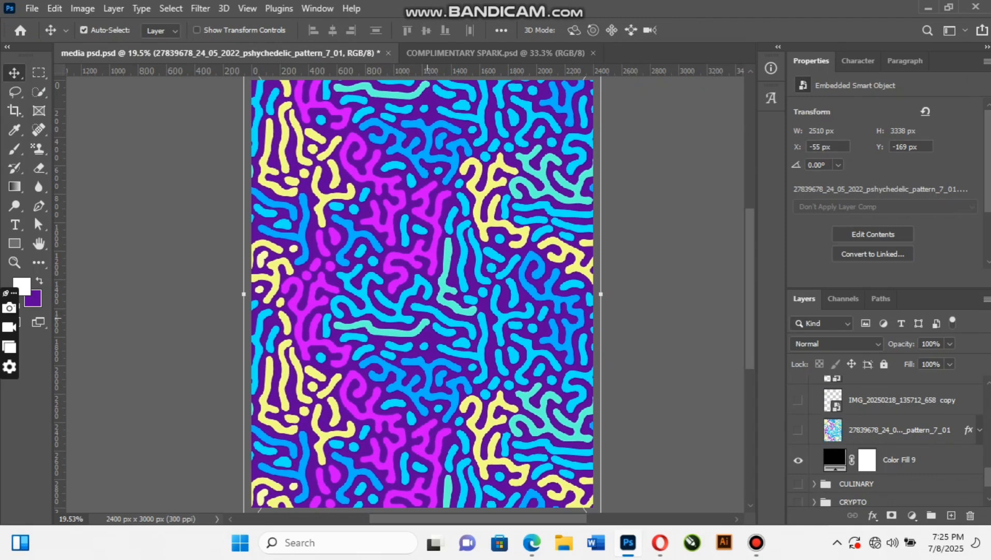
drag(987, 477, 987, 397)
drag(881, 391, 881, 467)
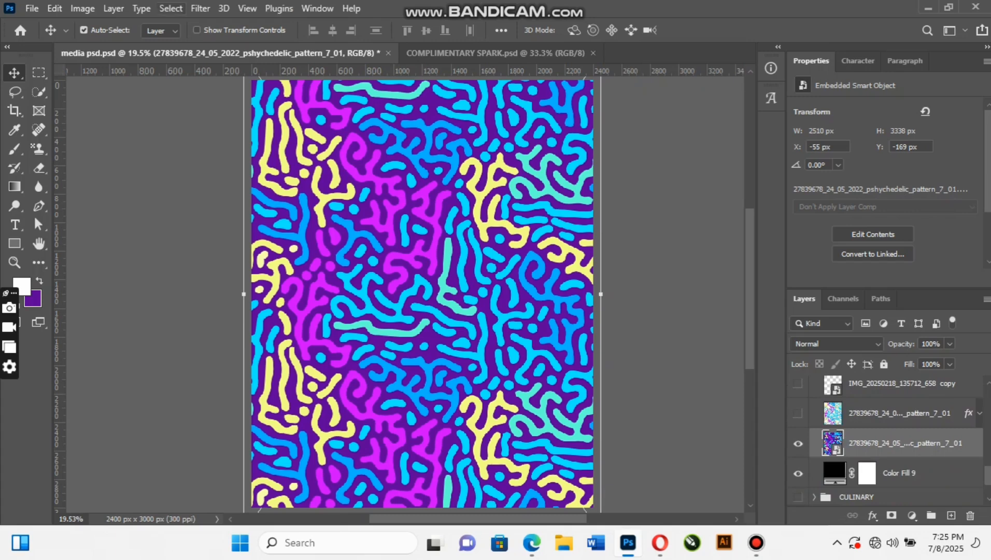
Step: Mask out the pattern's purple background using a Color Range selection with fuzziness 90 and an inverted layer mask
click(171, 8)
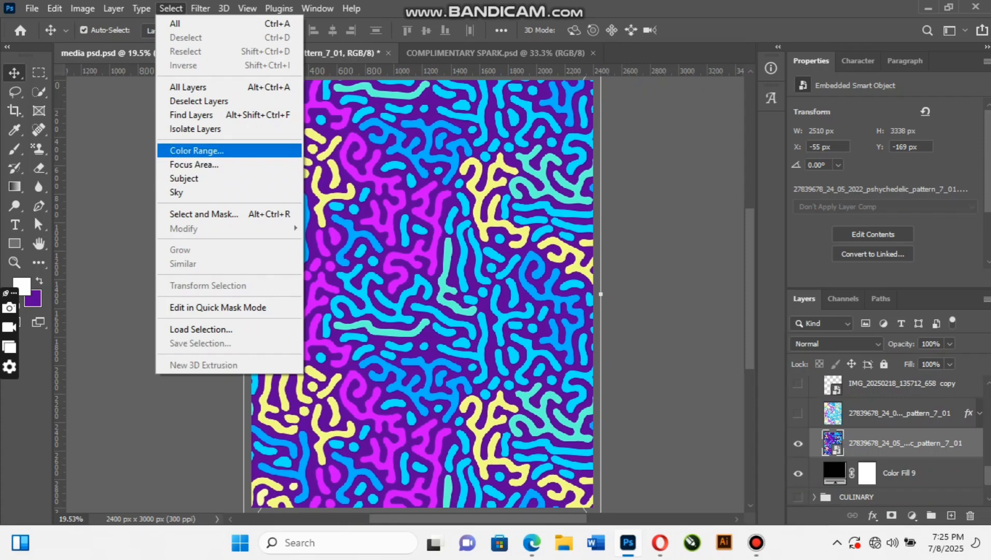
click(197, 151)
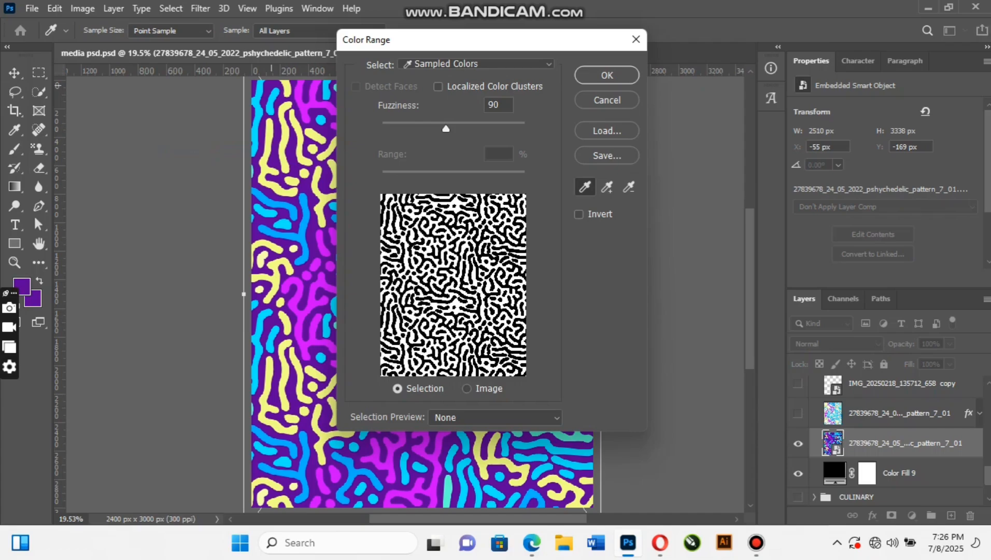
click(607, 75)
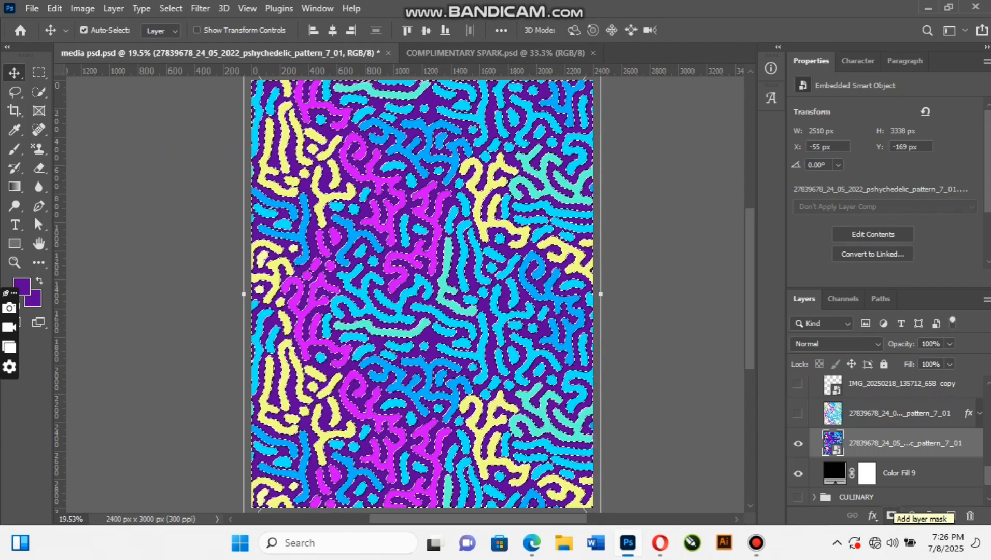
click(891, 515)
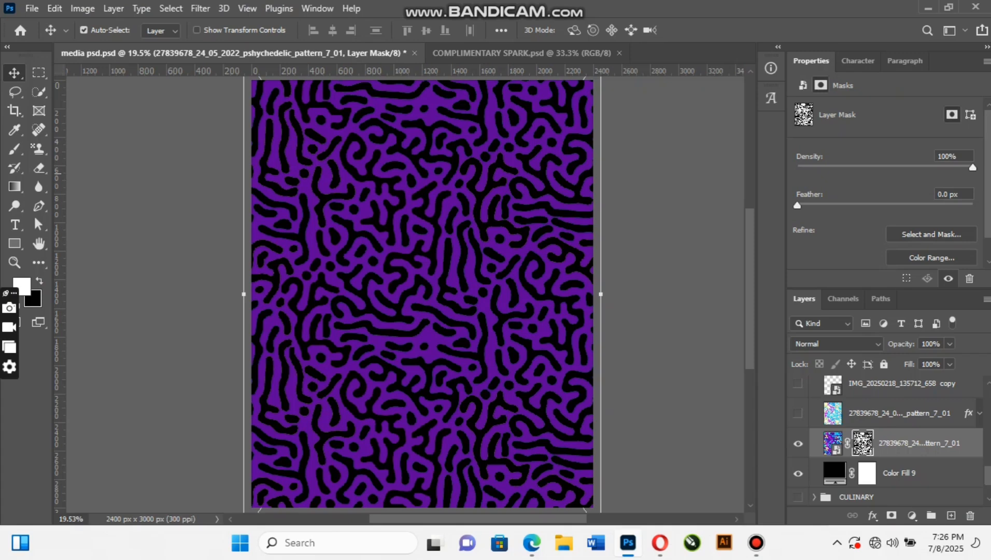
key(ctrl)
key(ctrl+i)
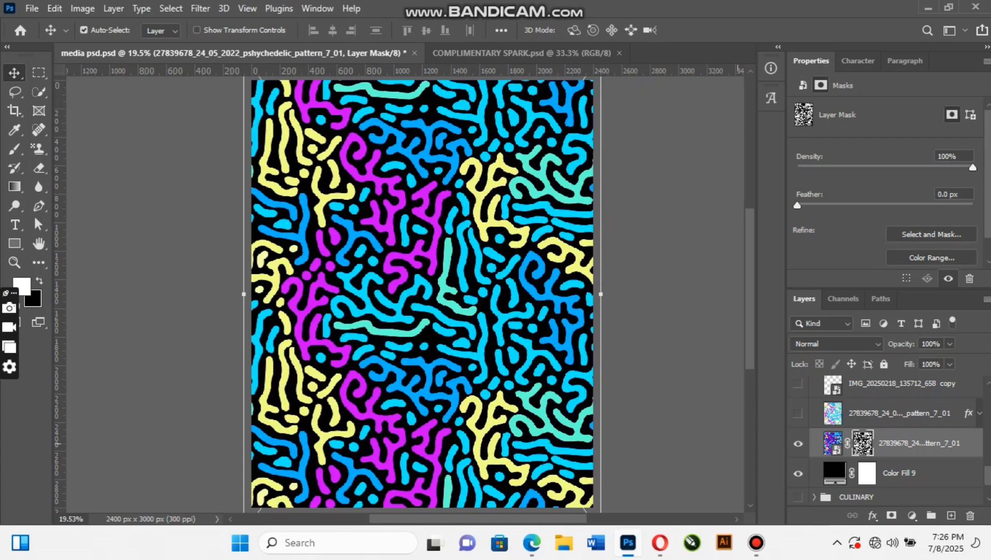
Step: Apply a white Color Overlay in Normal mode at 100% opacity to the masked pattern layer
click(832, 442)
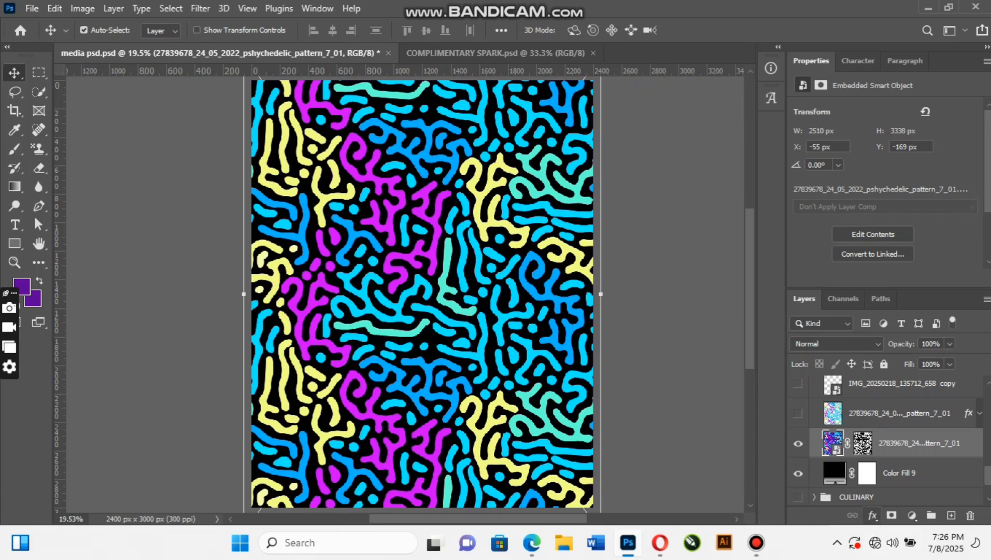
click(873, 515)
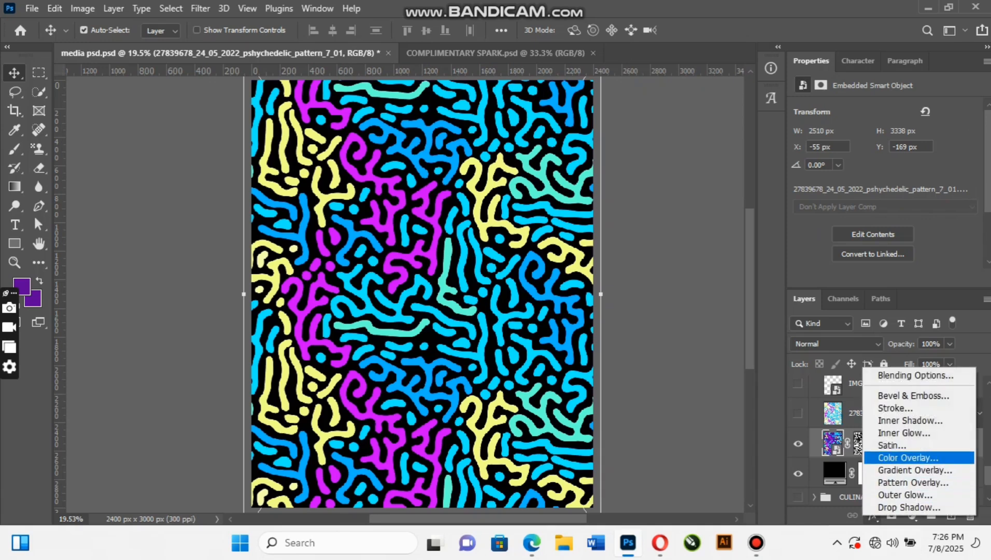
click(907, 457)
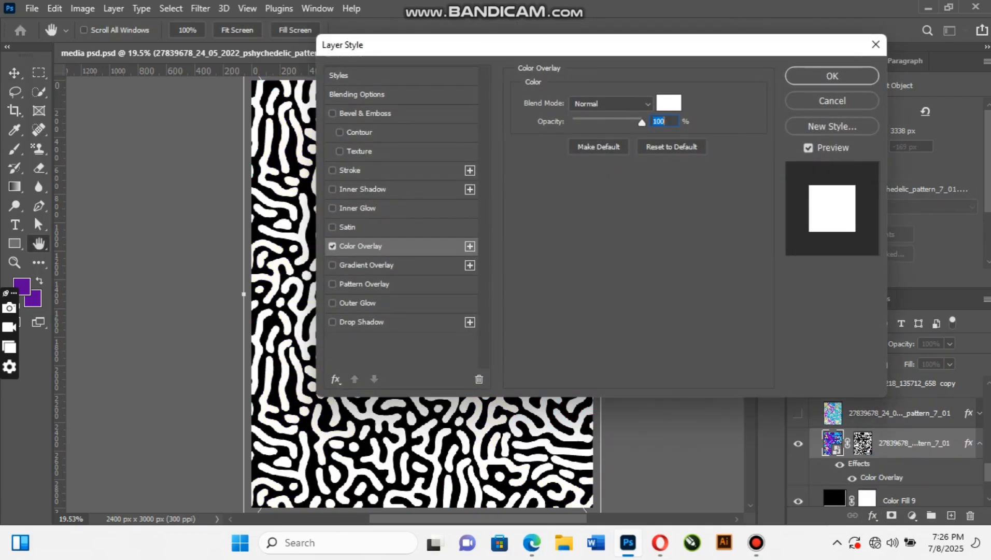
key(Return)
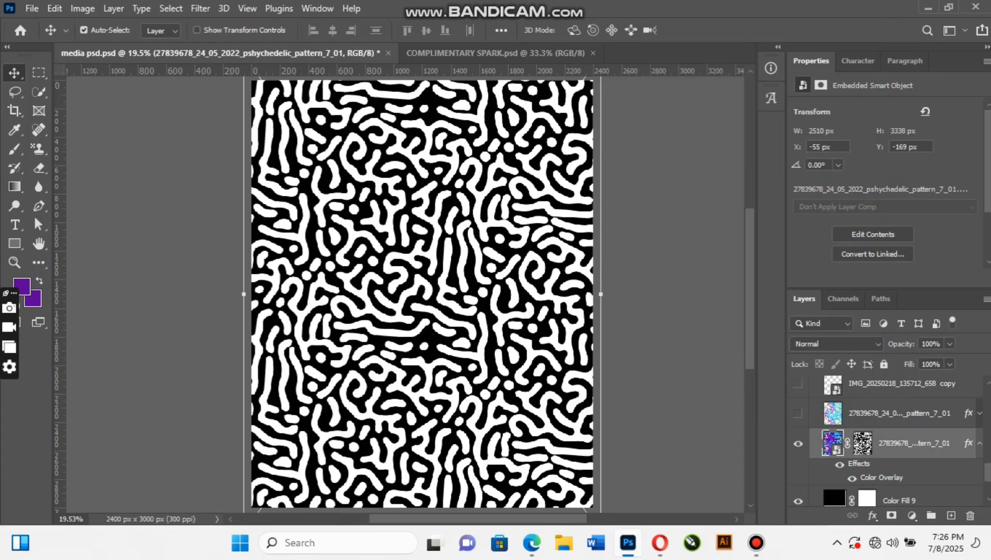
click(979, 443)
Step: Show the original pattern layer and delete the newly placed masked pattern layer
click(799, 443)
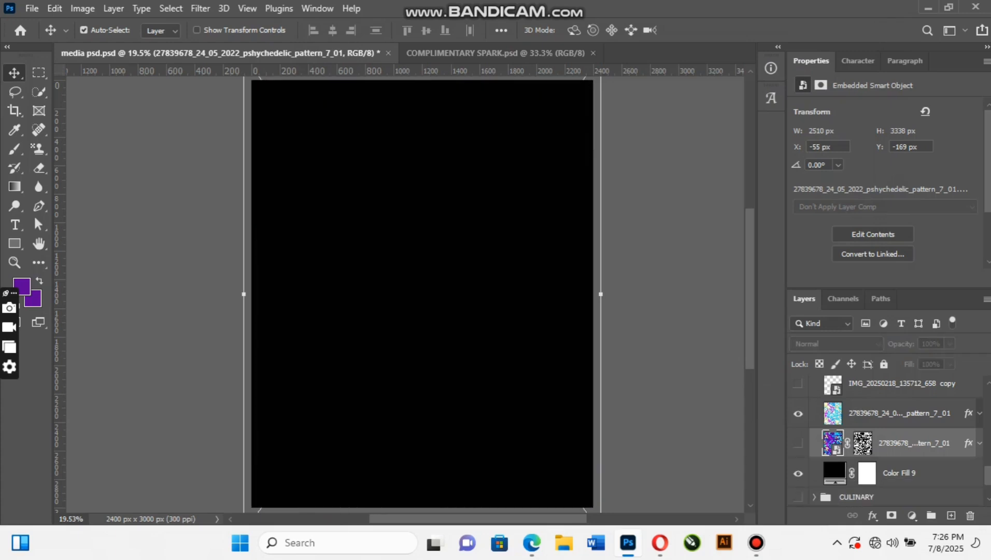
click(798, 413)
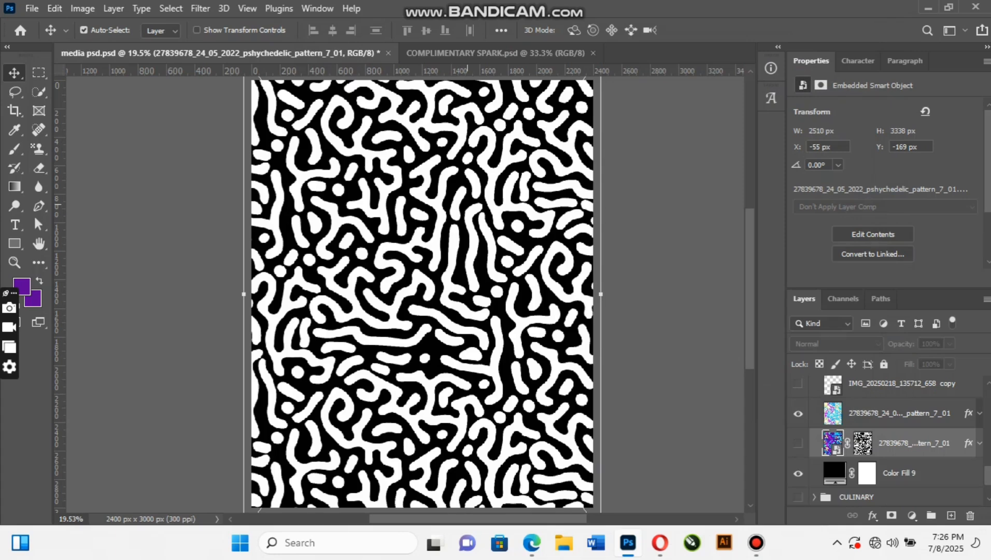
click(969, 516)
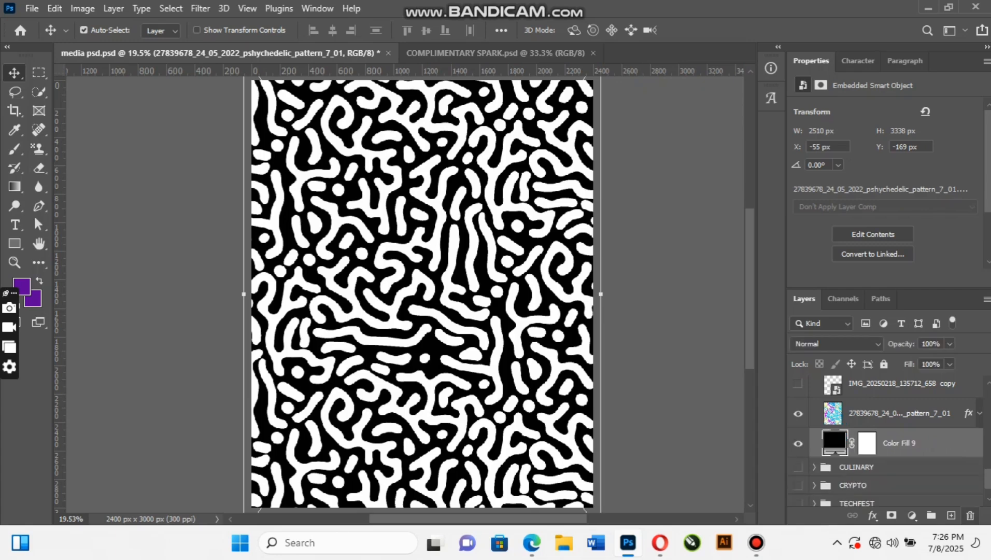
Step: Show the IMG_20250218_135712_658 copy layer and move it up and to the right, to about X -1358 px, Y -2356 px
click(799, 383)
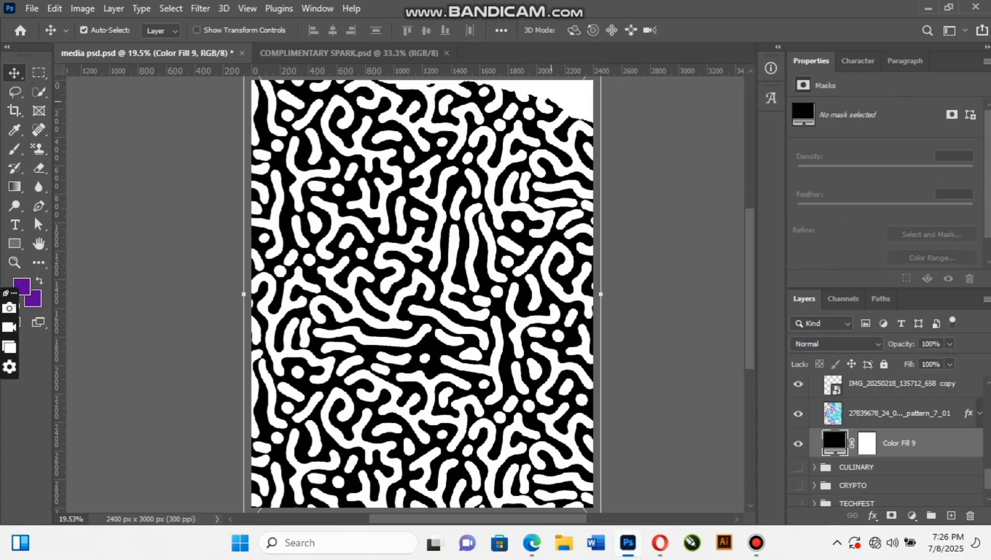
drag(551, 100, 628, 70)
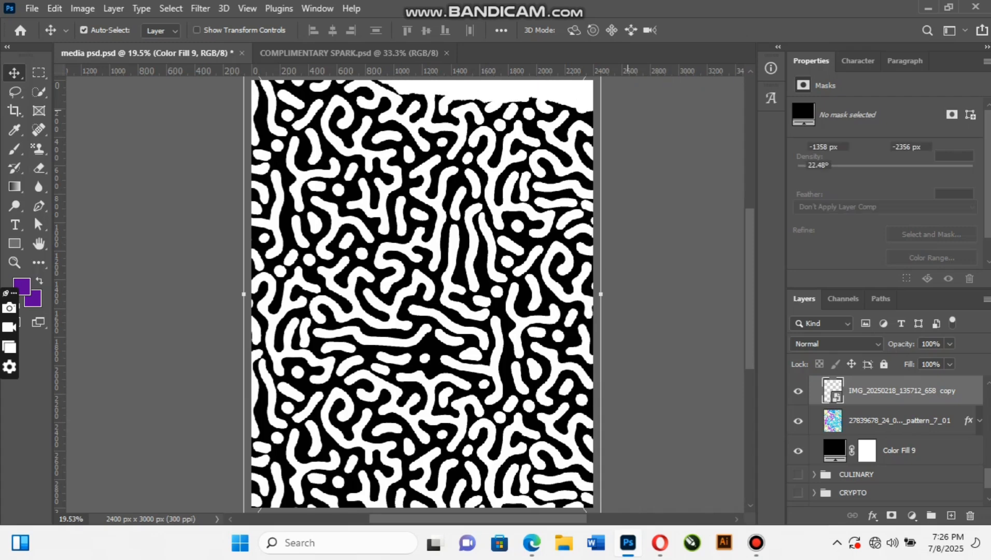
Step: Show the IMG_20250218_135712_658, IMG_20250218_135712_658 copy 2 and Cater layers
scroll(886, 435, up, 2)
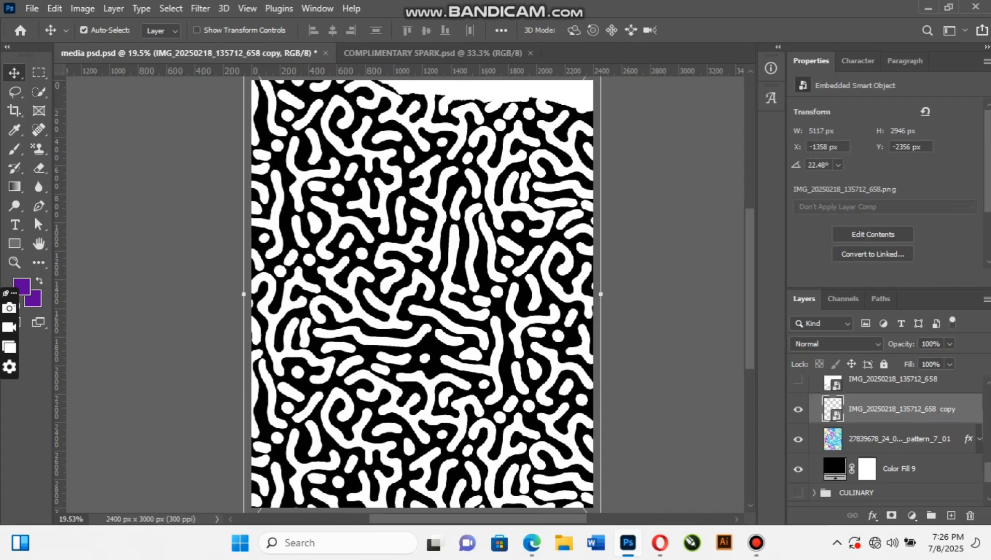
click(798, 397)
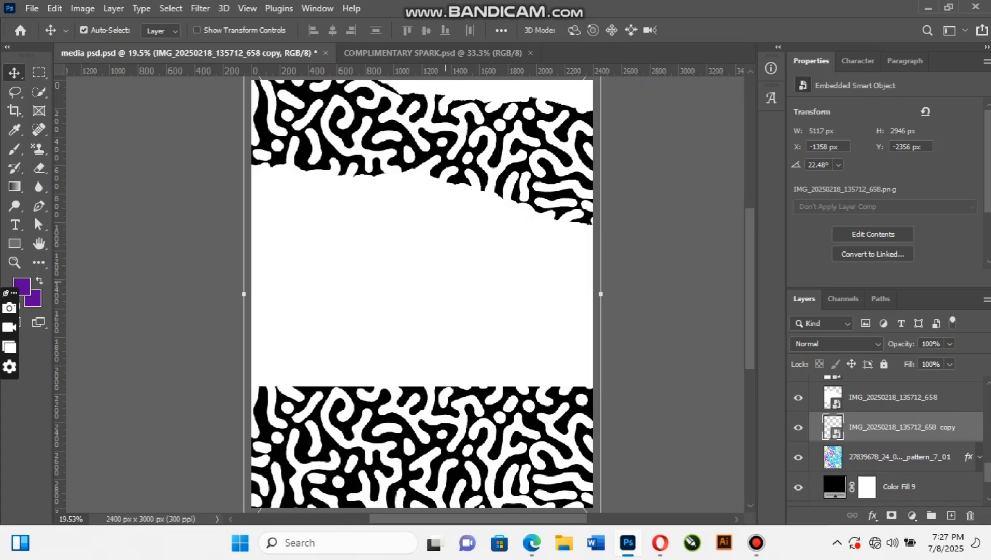
scroll(887, 441, up, 2)
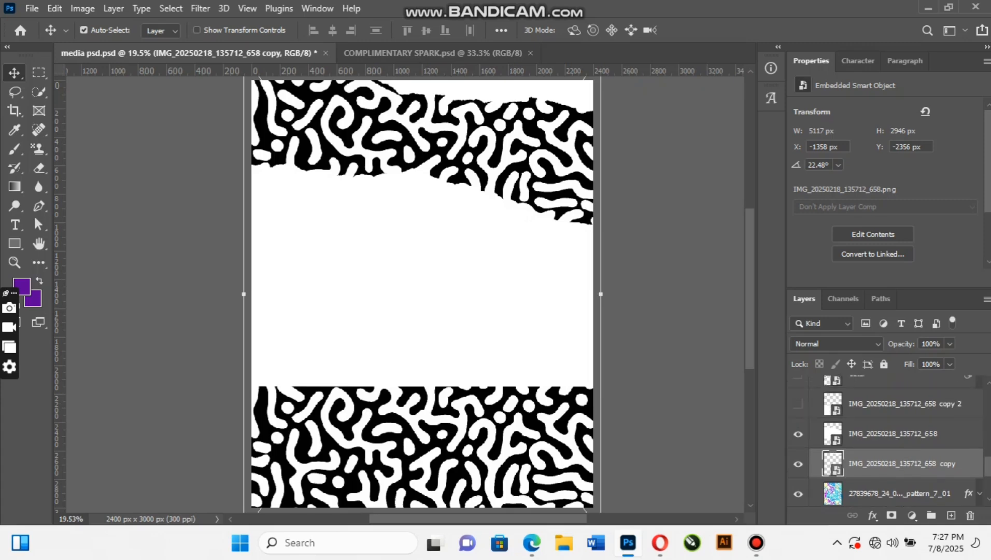
click(798, 404)
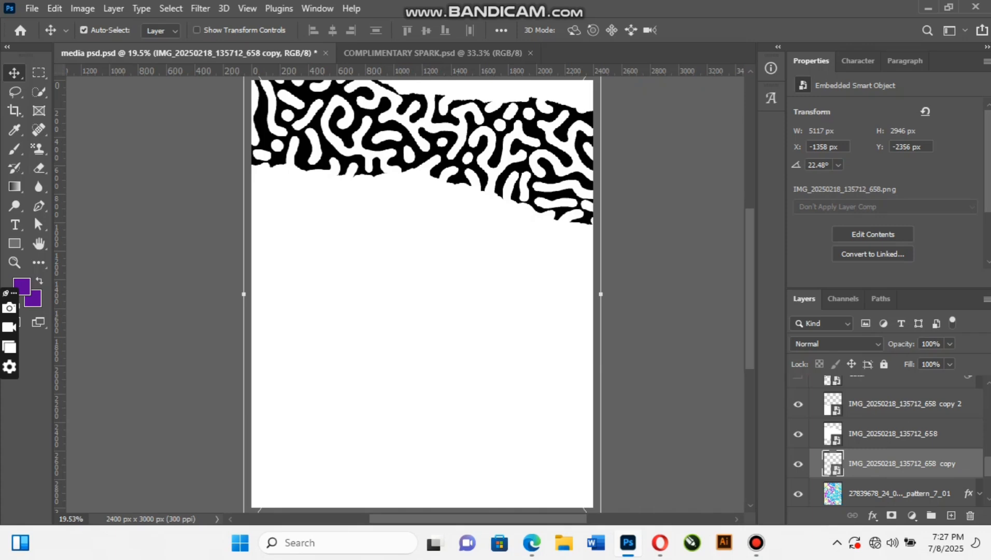
scroll(886, 441, up, 1)
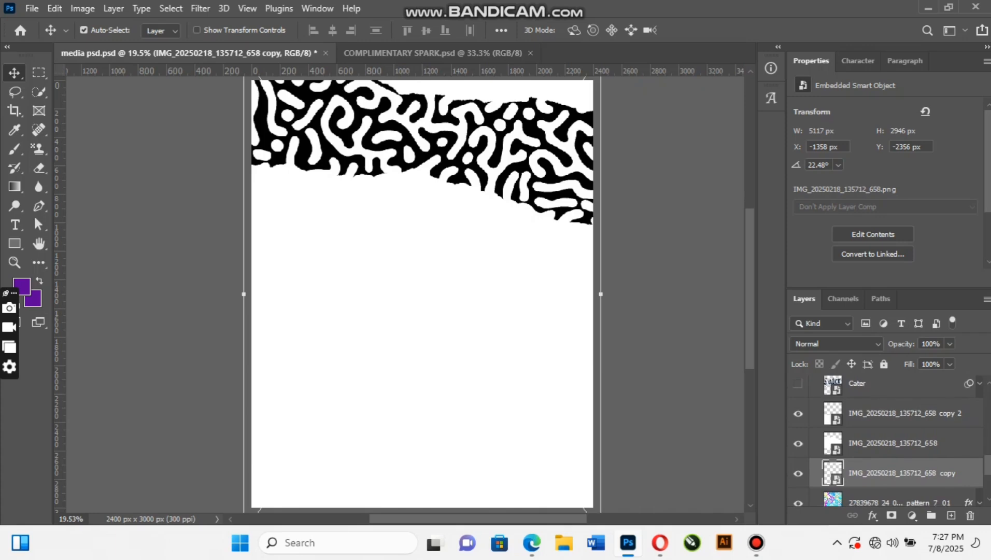
click(798, 384)
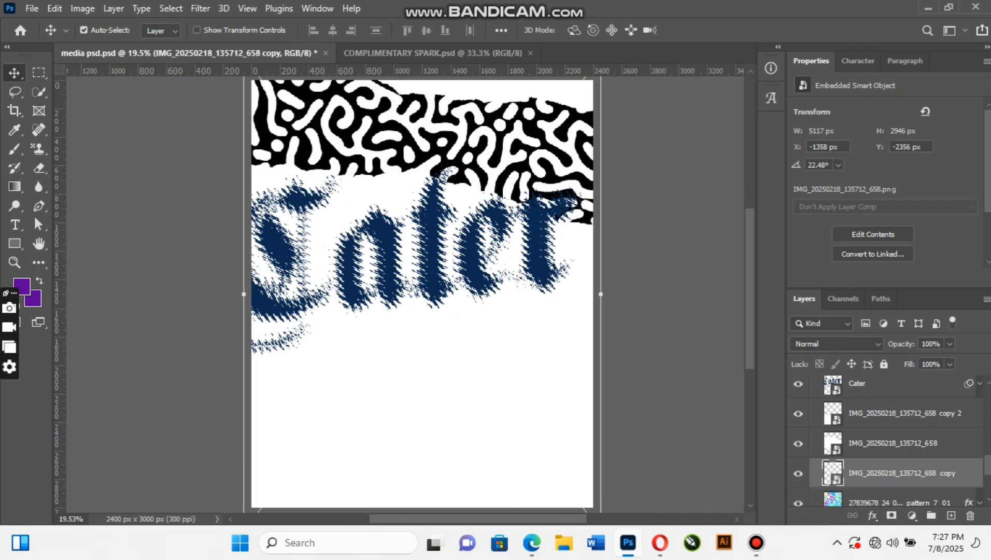
Step: Examine the Cater smart object's source text, the Distort filter Ripple, and the smart filter attached to the layer
click(481, 253)
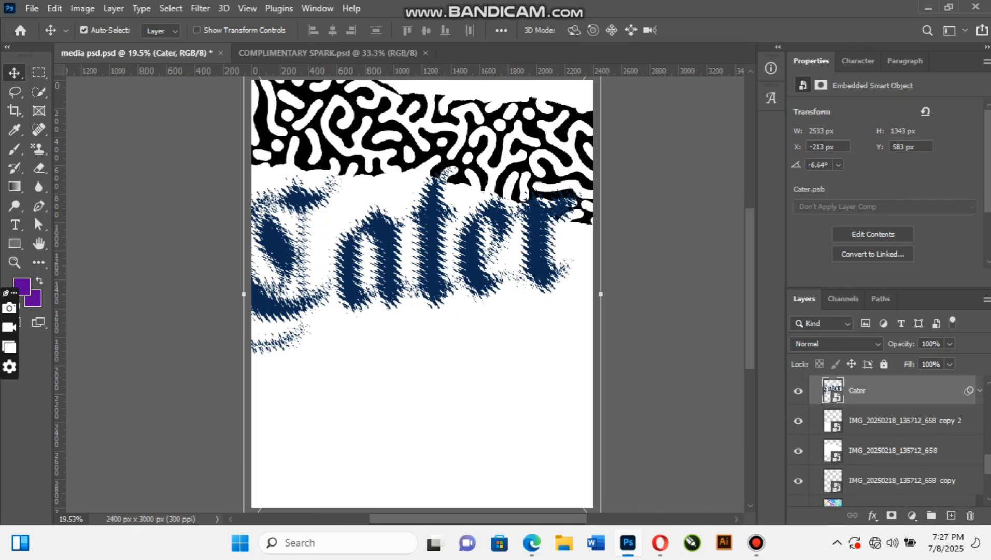
click(979, 390)
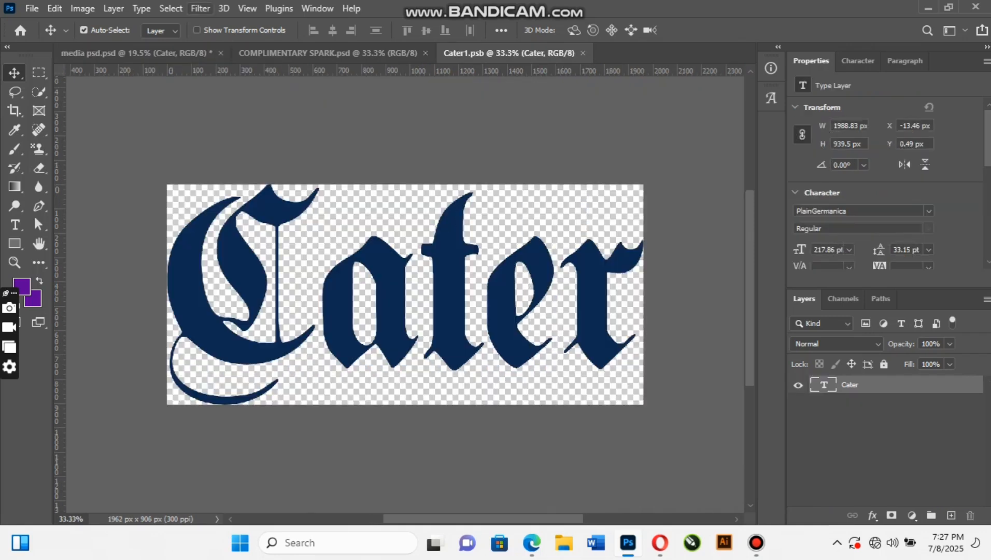
click(200, 9)
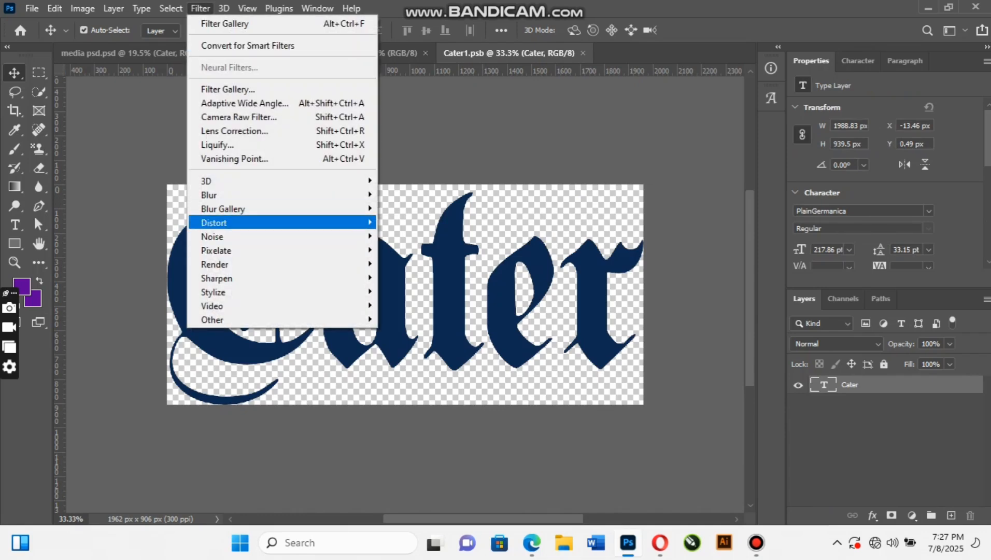
mouse_move(214, 222)
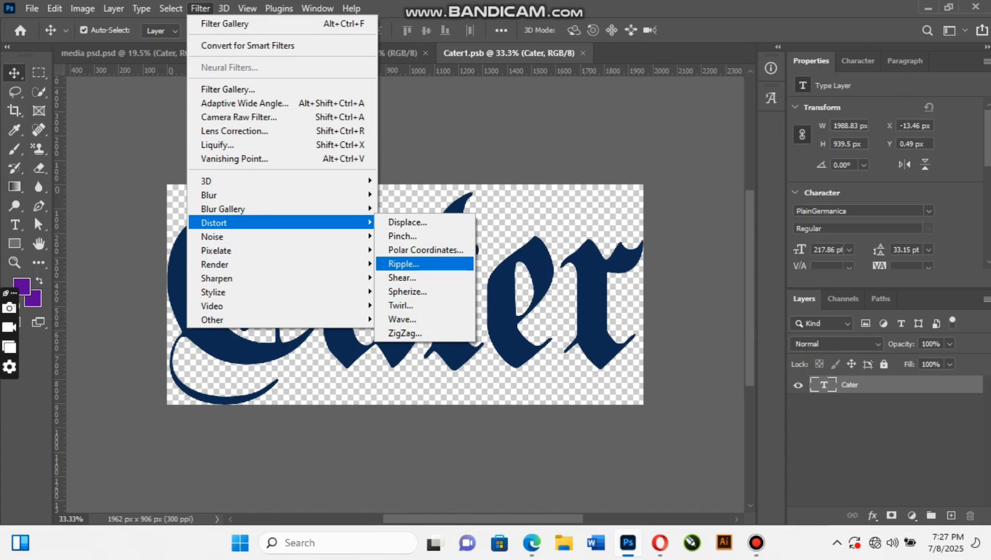
key(Escape)
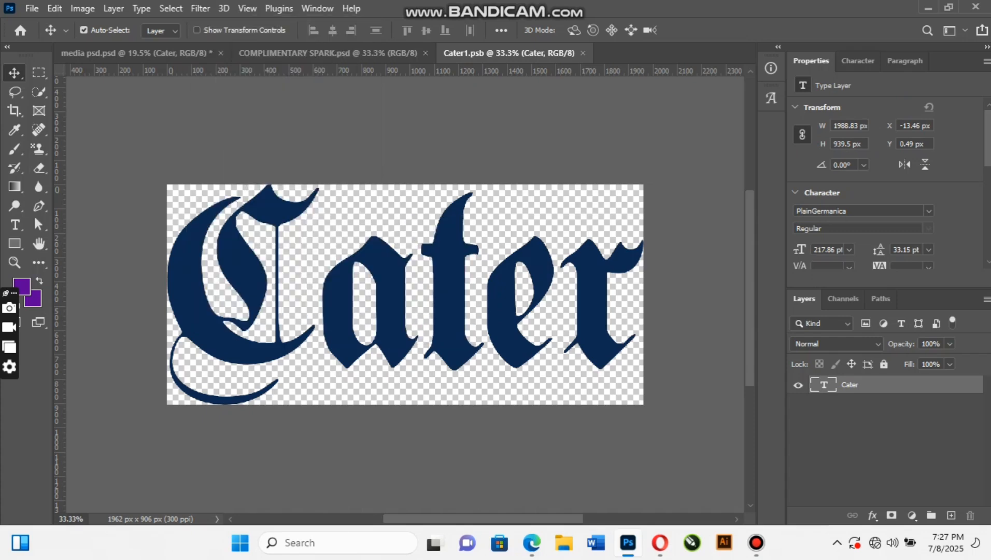
click(583, 53)
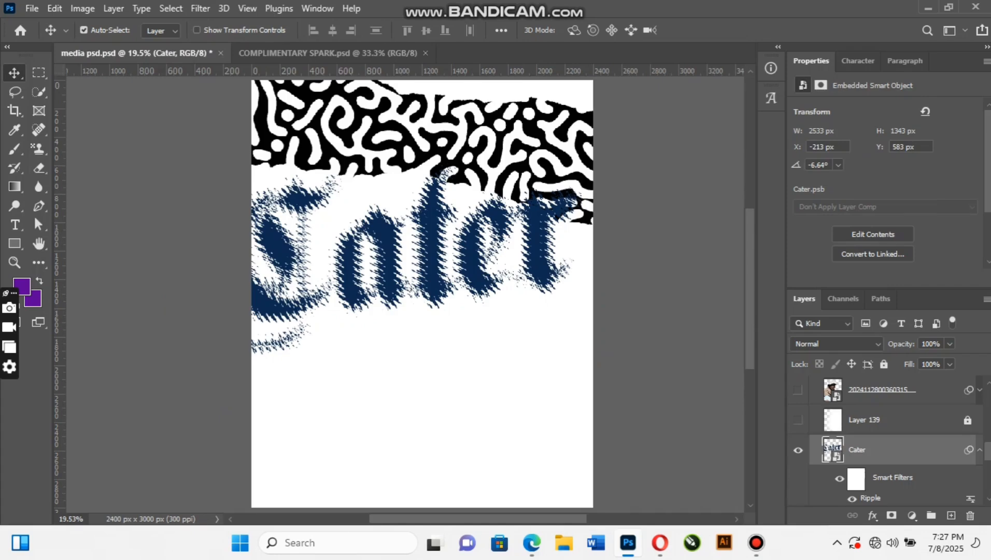
click(979, 450)
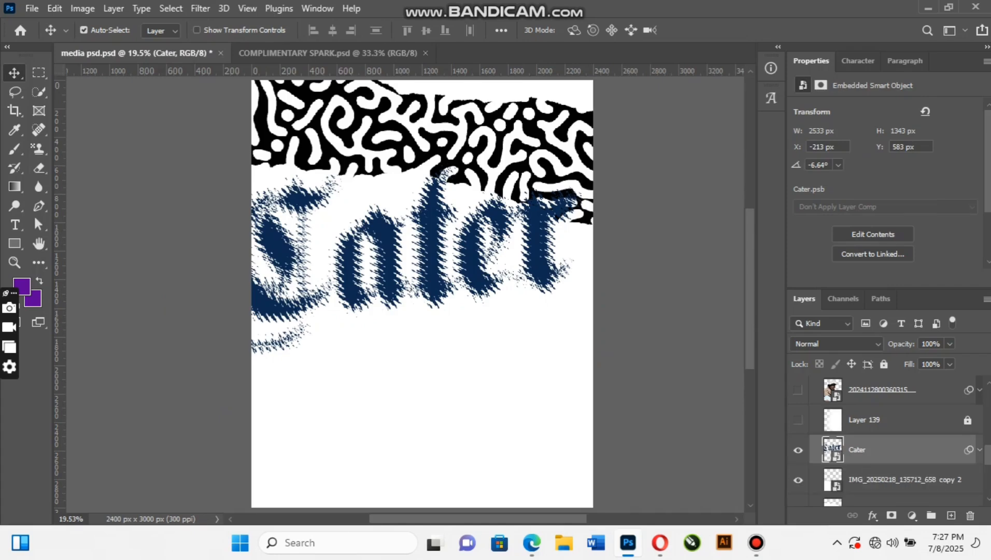
click(798, 420)
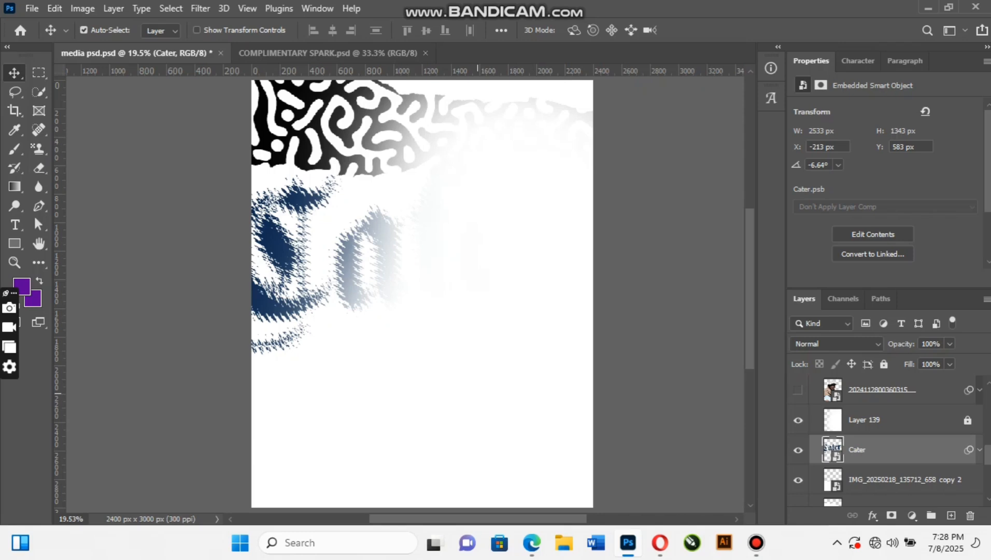
scroll(887, 441, up, 1)
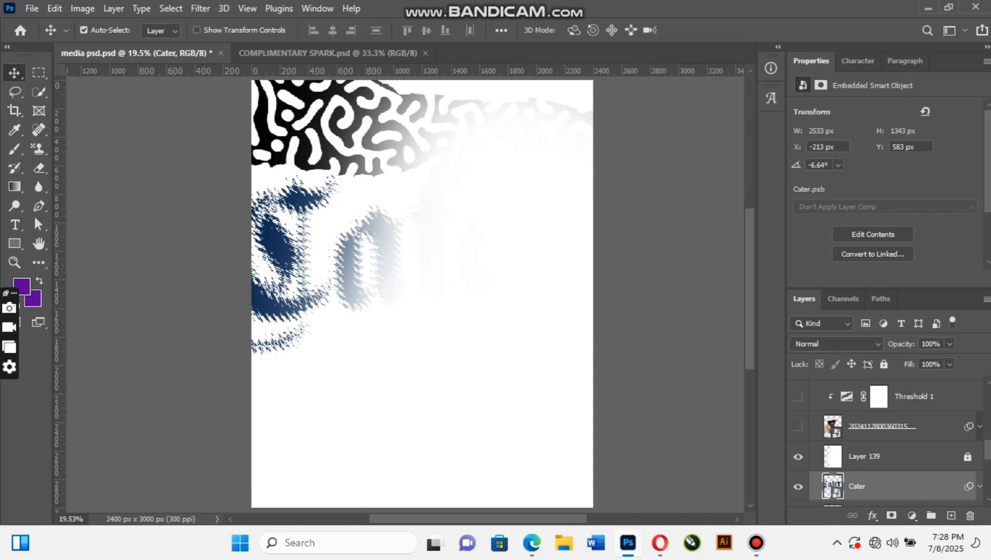
click(798, 426)
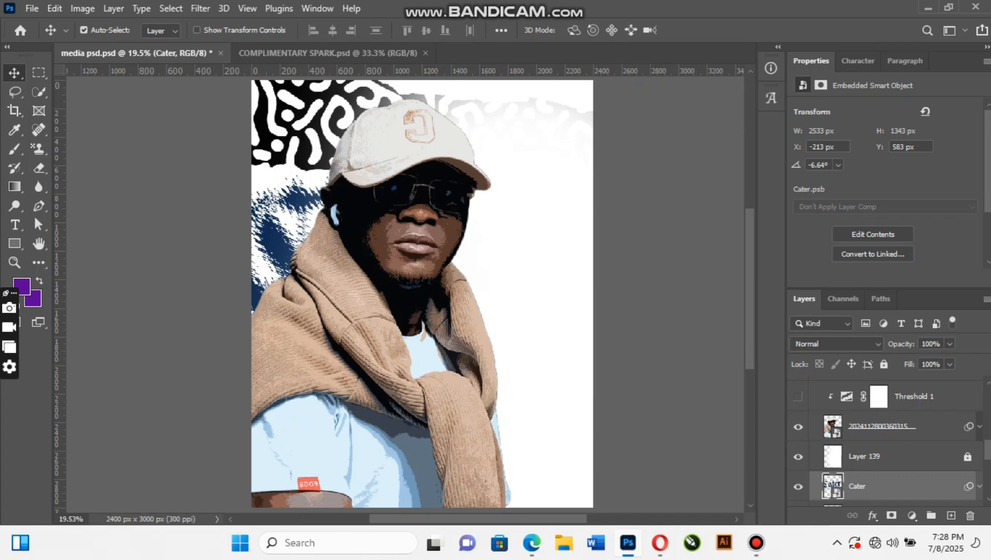
Step: Switch the portrait layer's smart filters off and on again to compare it with the unfiltered photo
click(979, 426)
click(839, 454)
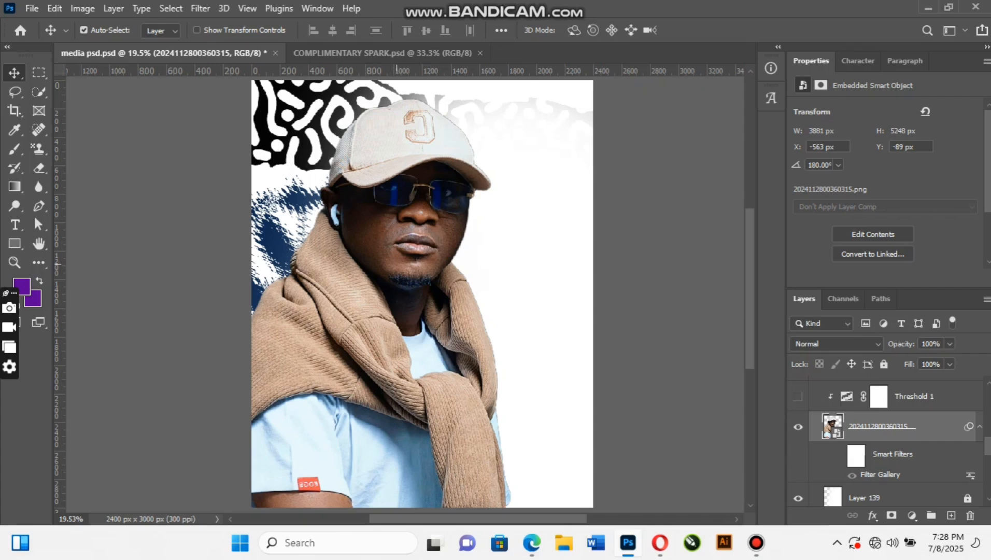
click(839, 454)
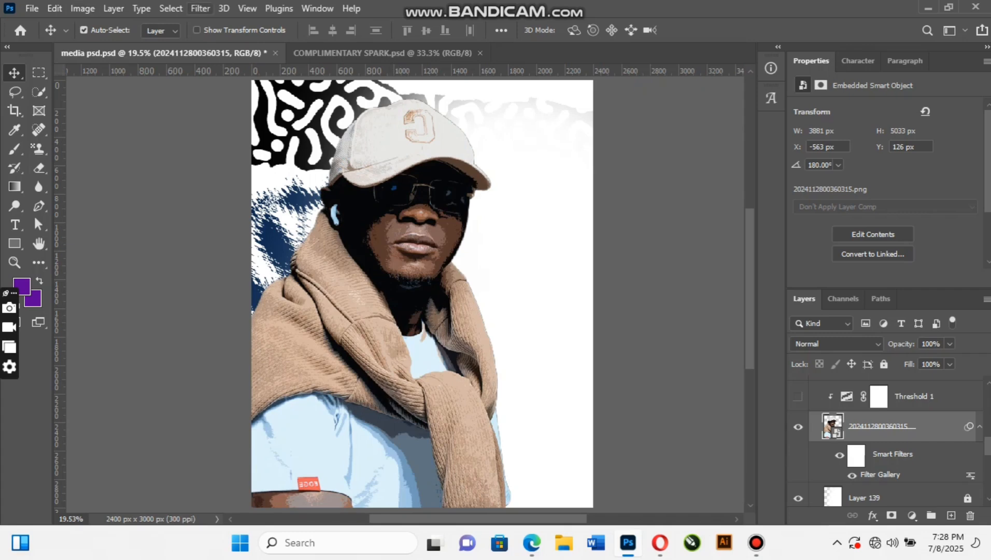
Step: Apply the Filter Gallery's Cutout effect to the portrait with 6 levels, edge simplicity 2 and edge fidelity 2
click(201, 8)
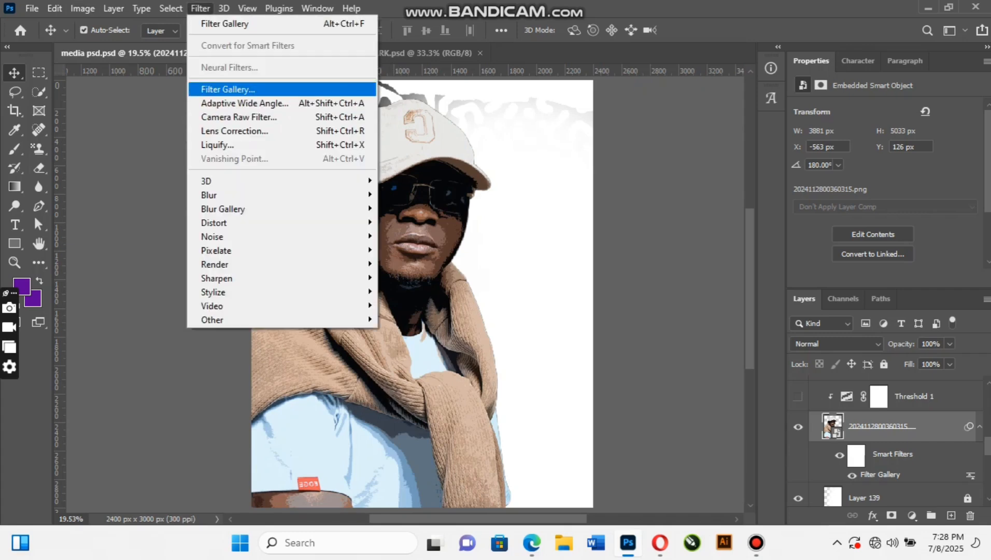
click(228, 89)
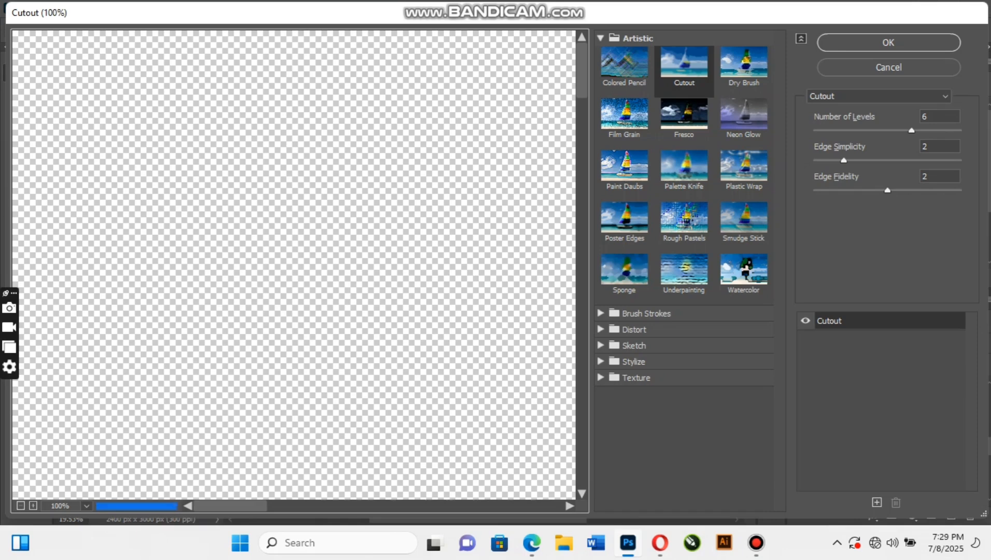
key(ctrl+minus)
key(ctrl+minus)
key(ctrl+minus)
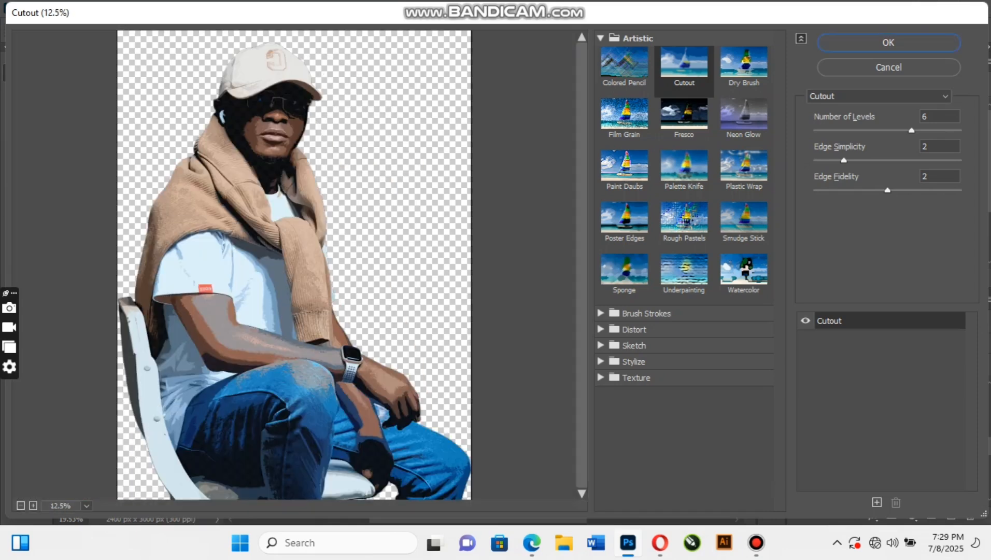
key(Return)
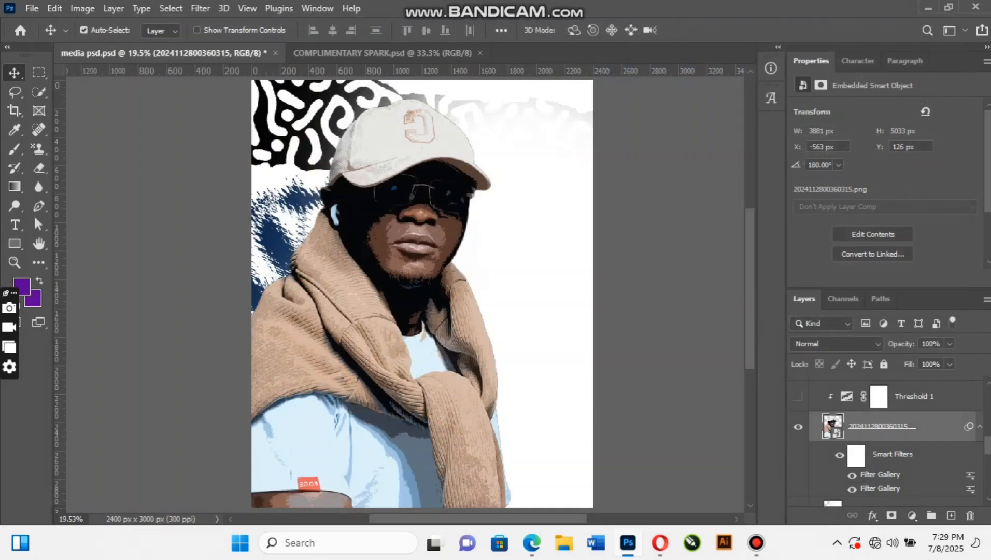
Step: Compare the portrait with and without the Threshold 1 adjustment, and collapse the portrait's smart filter list
click(799, 396)
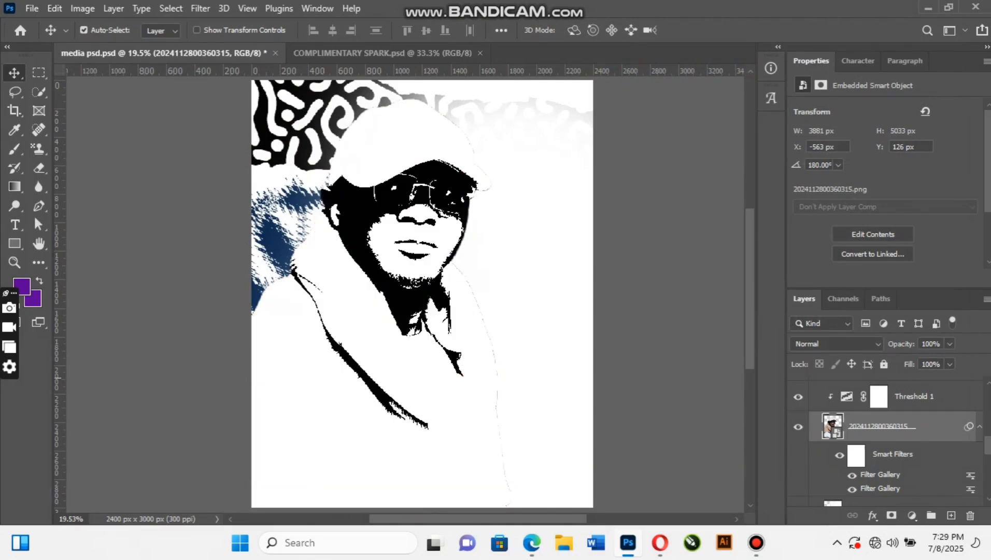
click(979, 426)
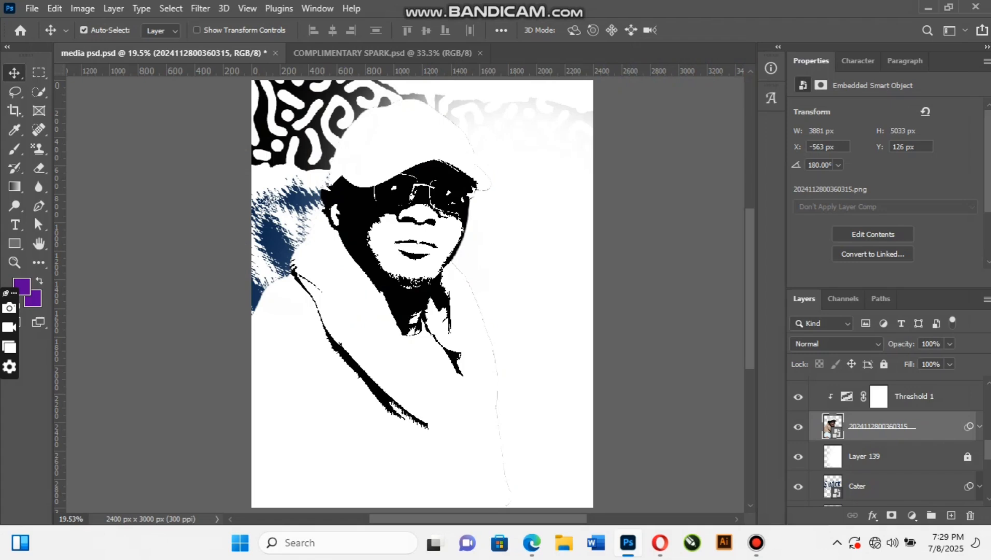
click(798, 397)
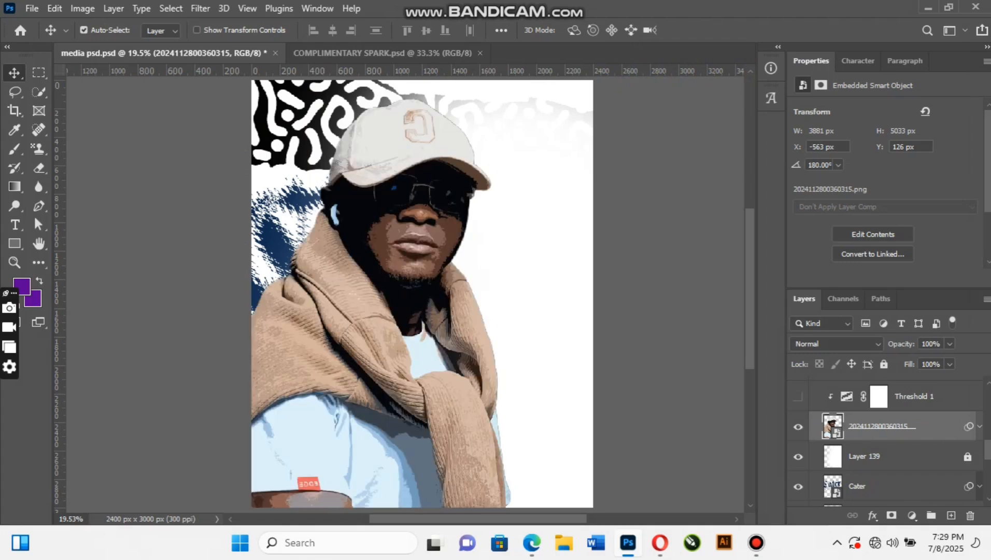
click(799, 396)
click(798, 396)
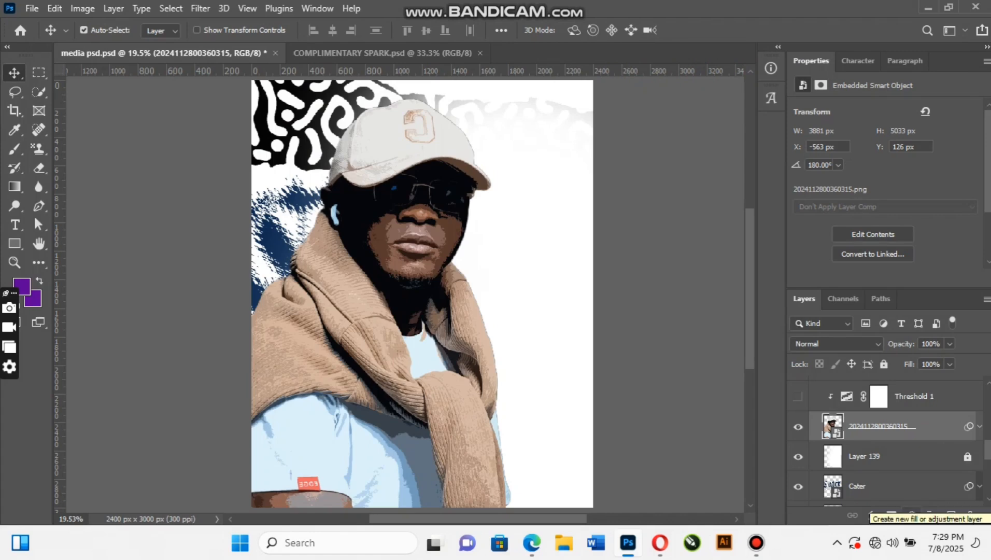
Step: Add a Threshold adjustment directly above the portrait layer and set its threshold level to 37
click(912, 515)
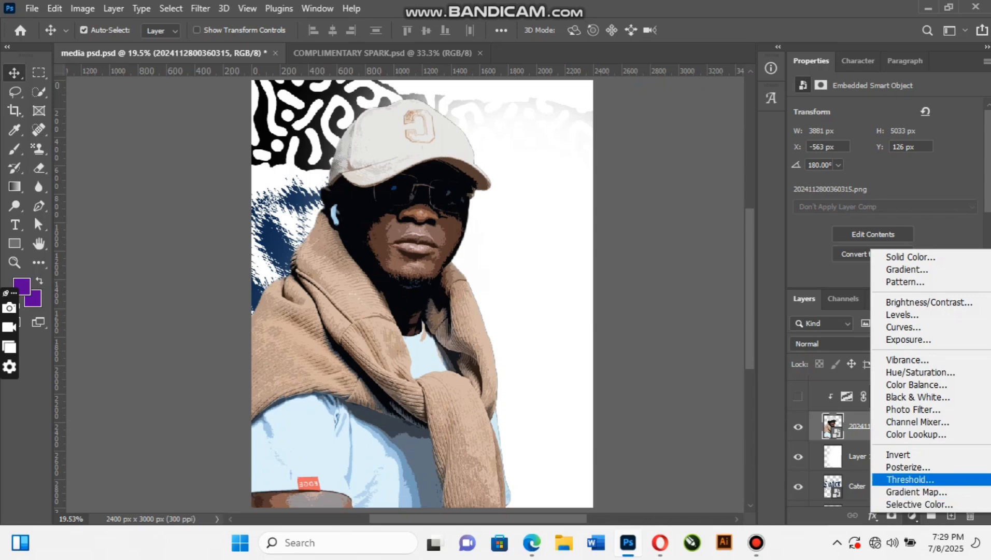
click(910, 478)
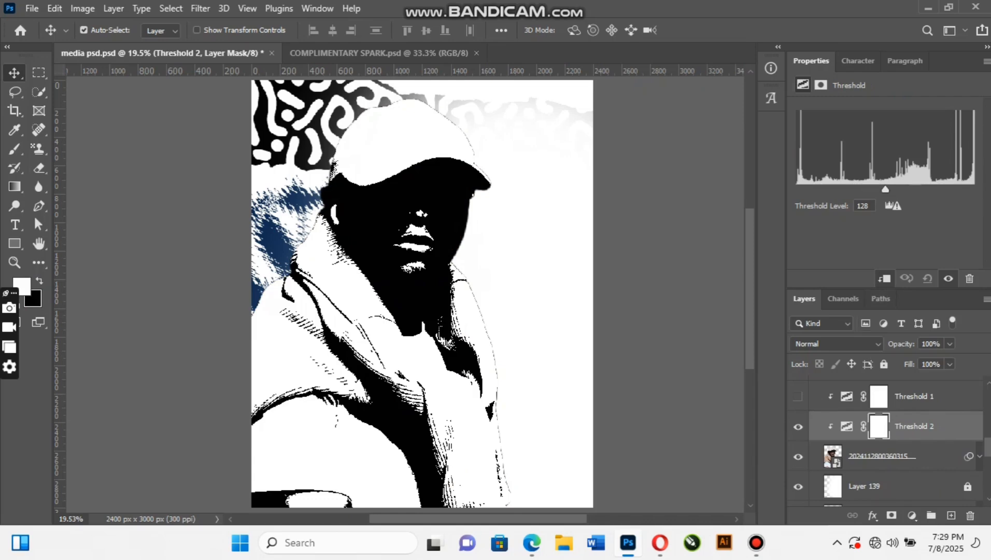
drag(886, 190, 822, 189)
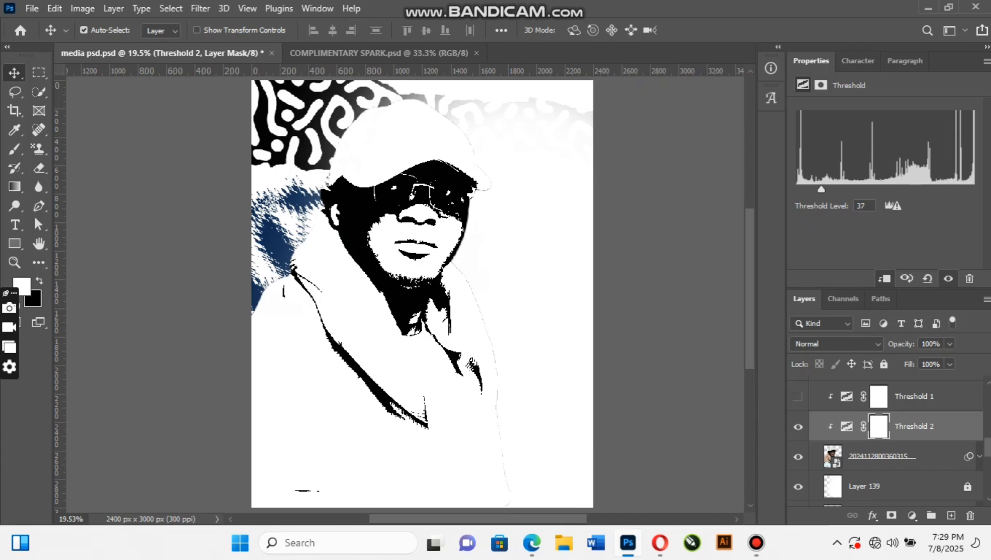
Step: Toggle the visibility of Threshold 1 and Threshold 2 to compare their effects on the portrait
click(798, 426)
click(798, 396)
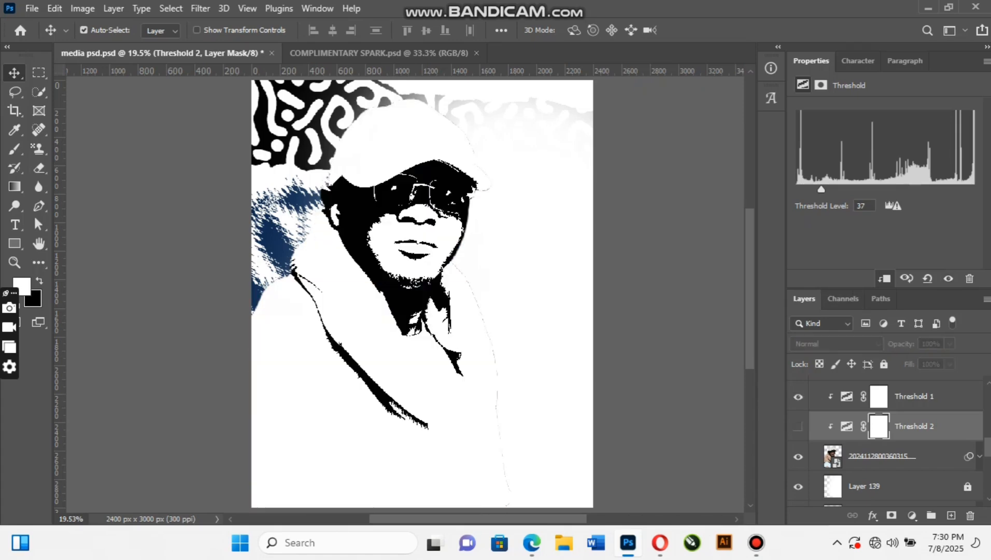
click(797, 396)
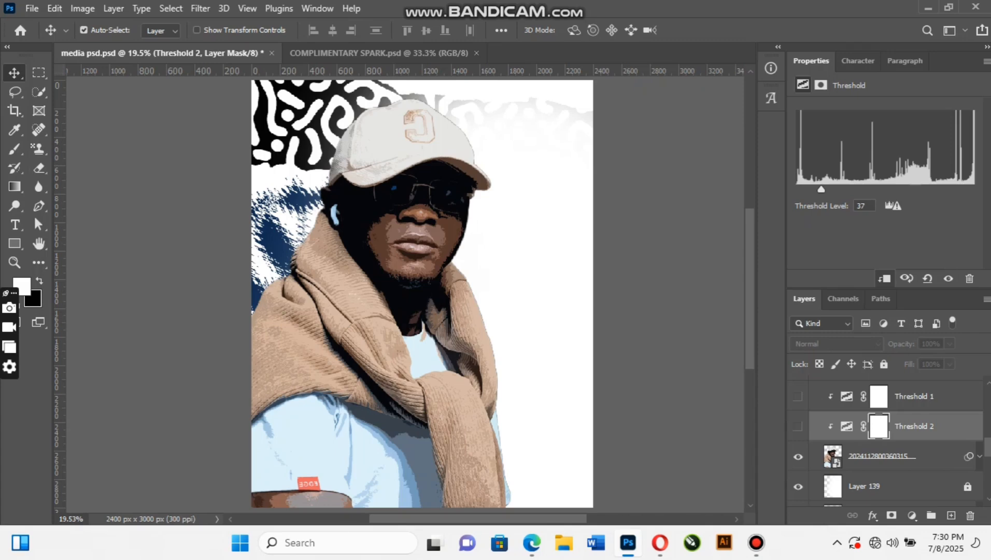
click(797, 426)
Step: Show the Threshold 1 adjustment and delete the Threshold 2 adjustment layer
click(797, 396)
click(846, 426)
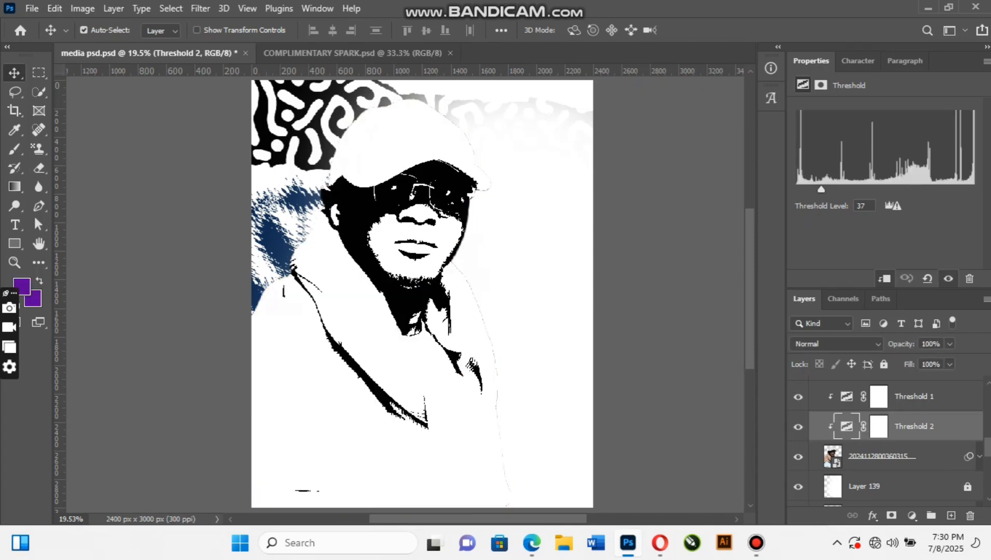
click(970, 515)
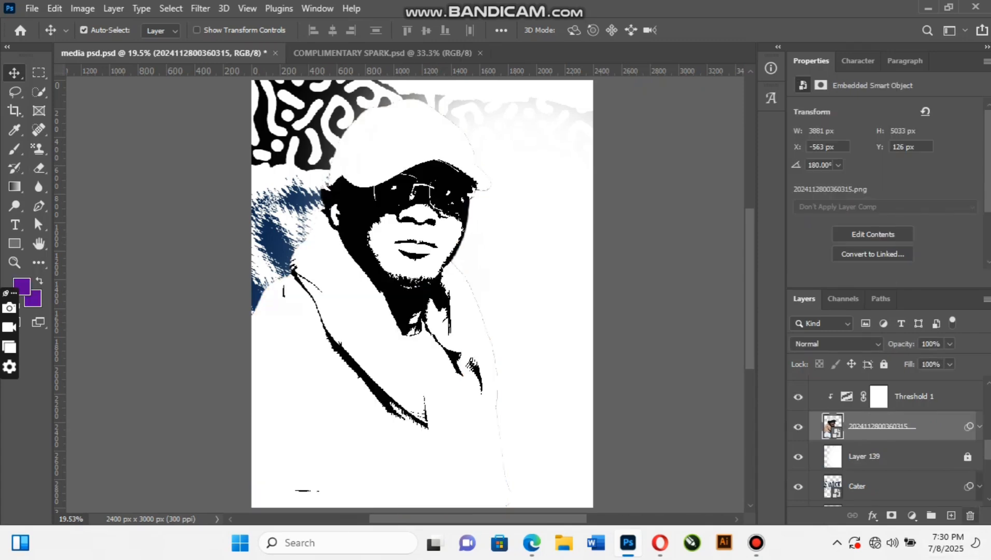
Step: Show the "Happy birthday" message text layer above the Threshold 1 adjustment
scroll(888, 443, up, 3)
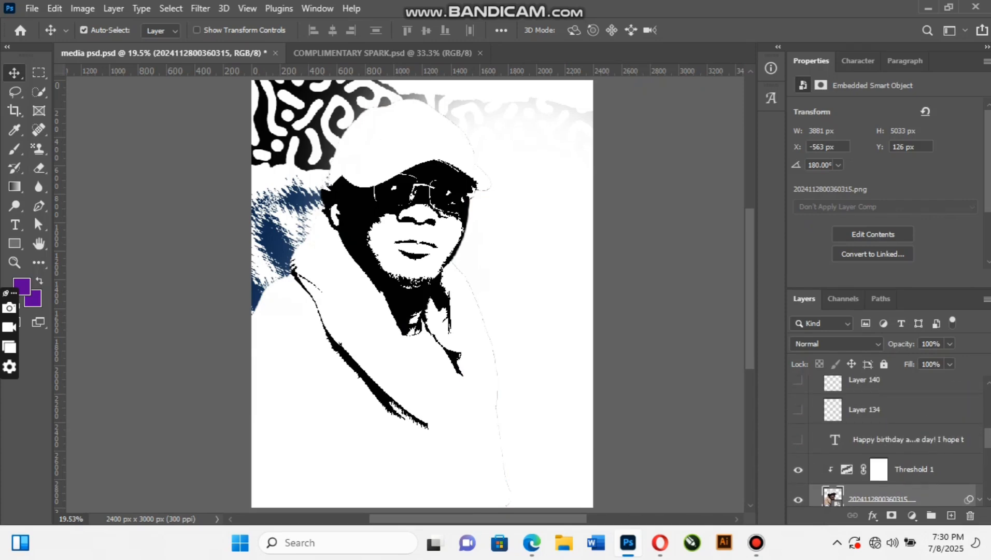
click(799, 439)
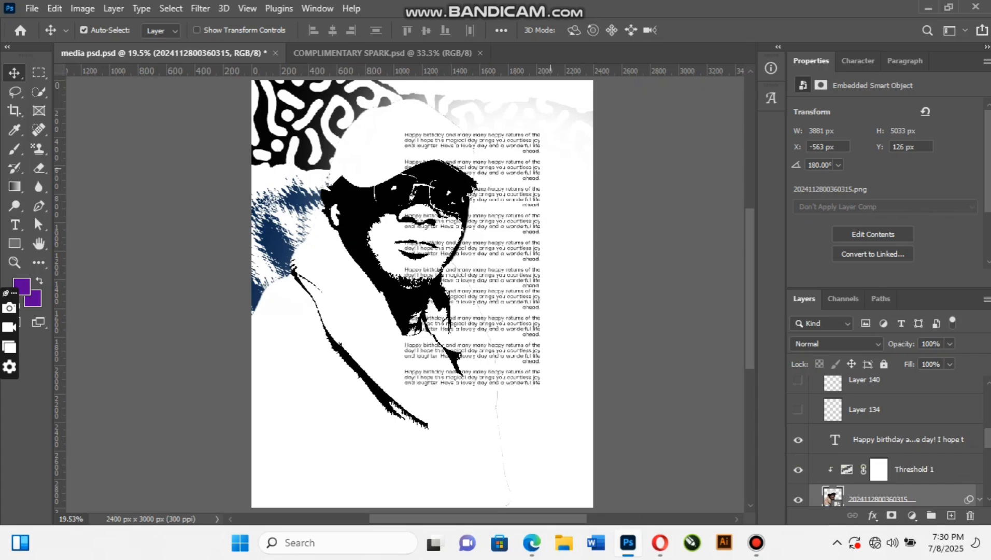
click(549, 168)
scroll(549, 169, right, 1)
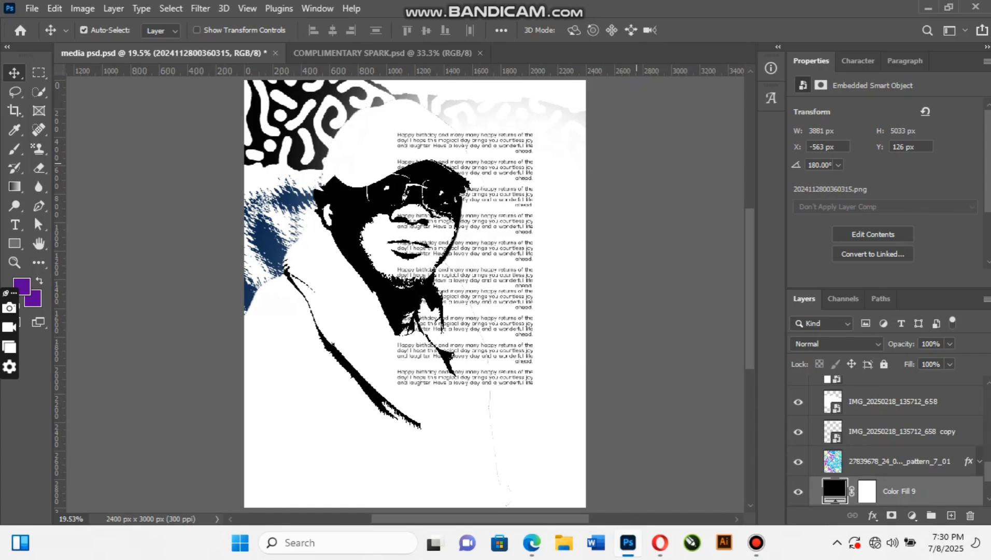
Step: Hide and show Layer 139 again to compare the pattern and Cater text with and without the white fade
scroll(886, 440, up, 2)
scroll(886, 441, up, 1)
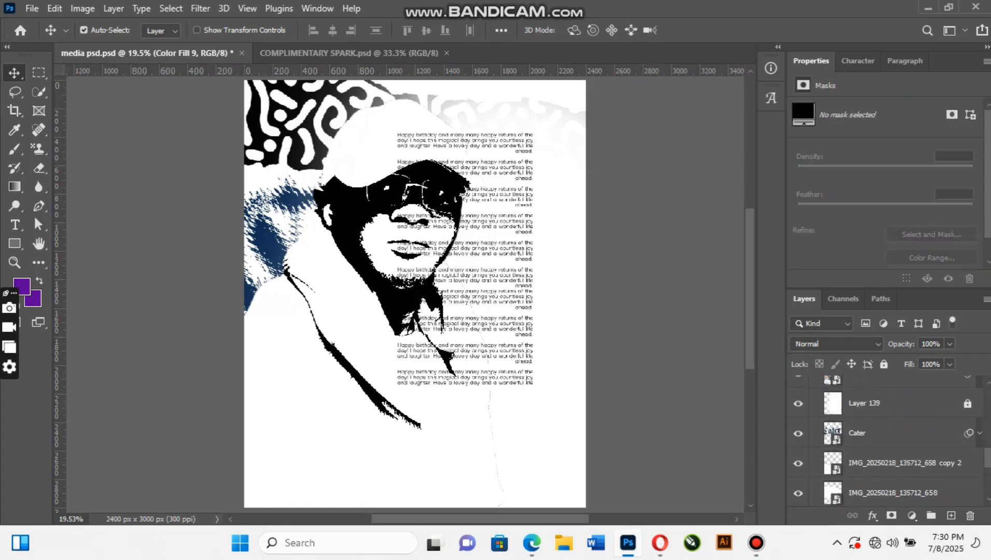
click(798, 403)
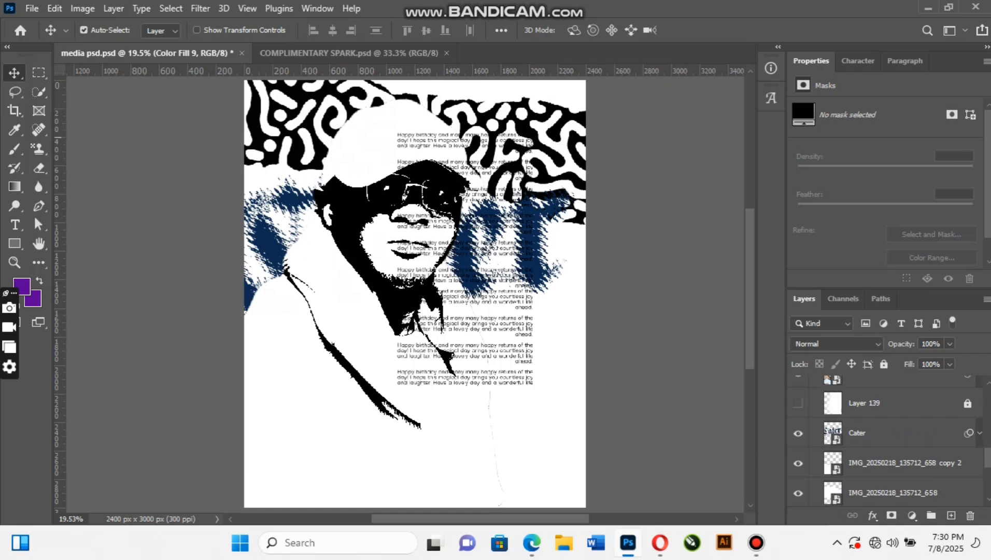
click(798, 402)
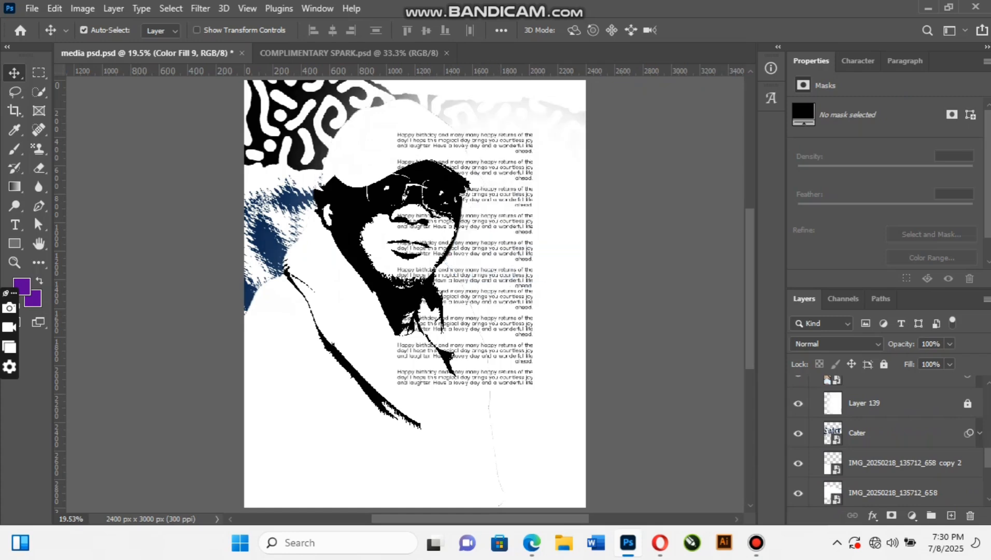
Step: Show Layer 134 and Layer 140 above the birthday message text
scroll(886, 440, up, 5)
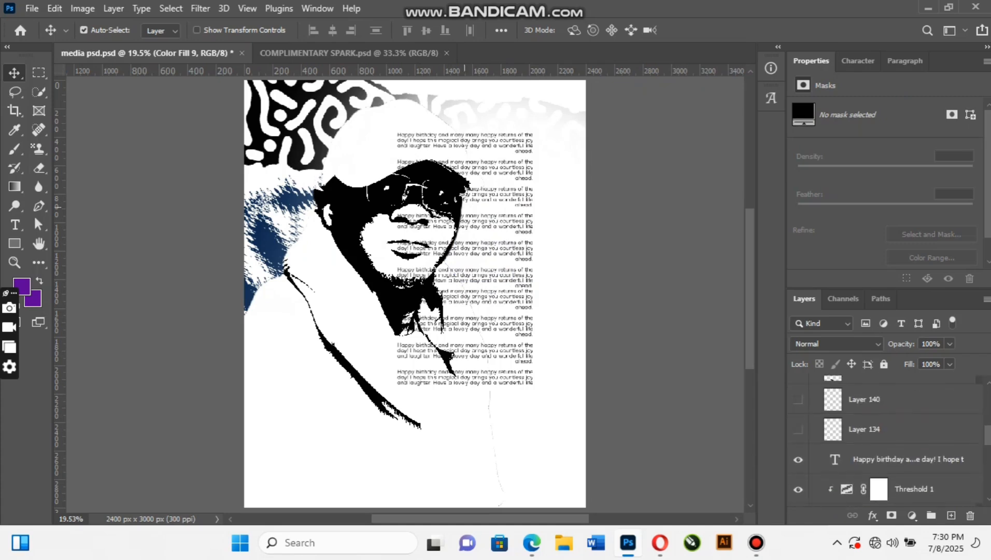
click(798, 429)
click(798, 399)
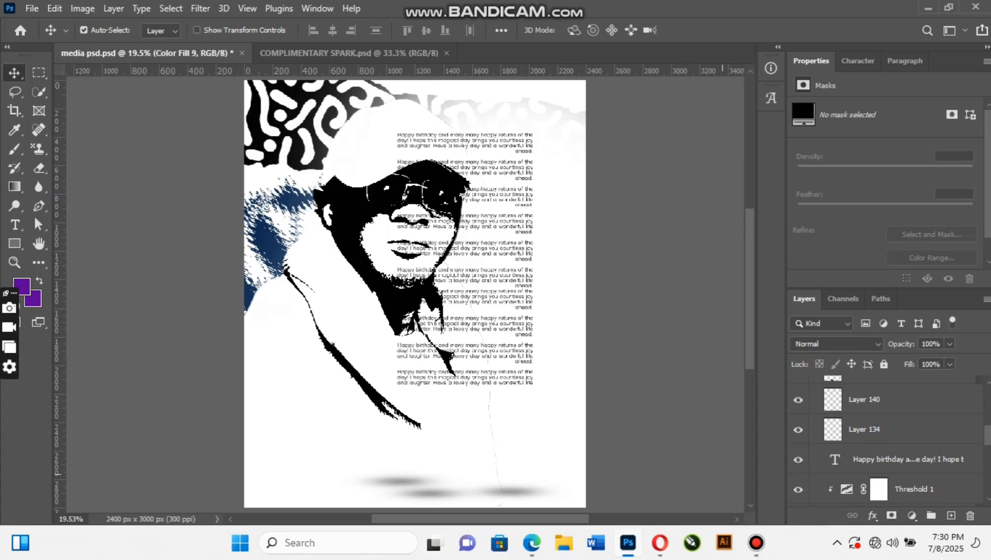
Step: Show Layer 135 copy, the chair's reflection, and the orange Cater text layer above it
scroll(886, 441, up, 2)
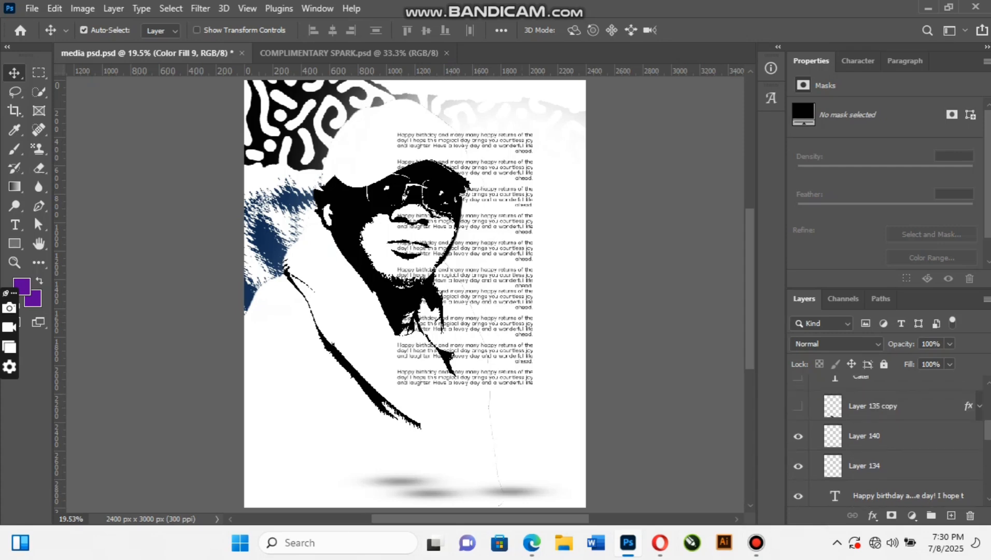
click(798, 406)
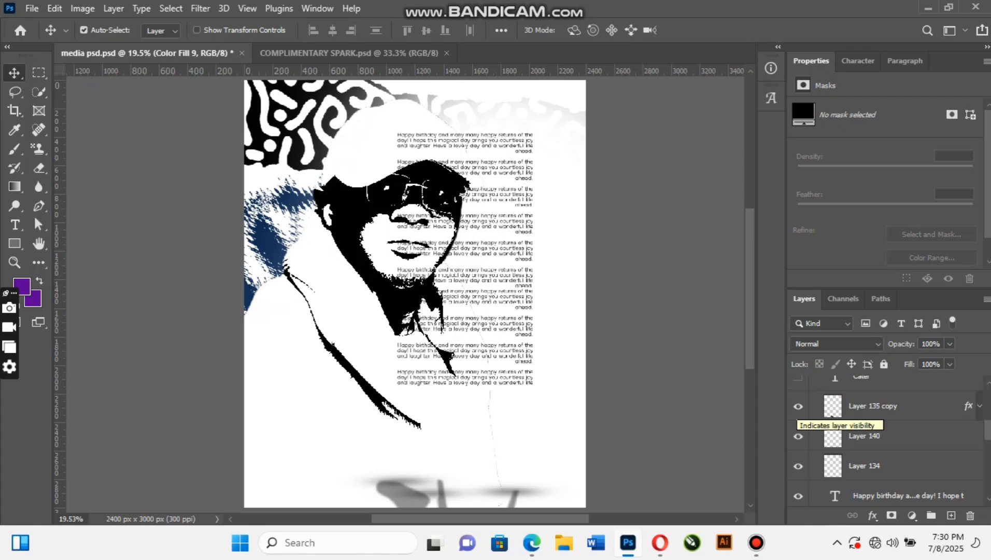
scroll(798, 456, up, 1)
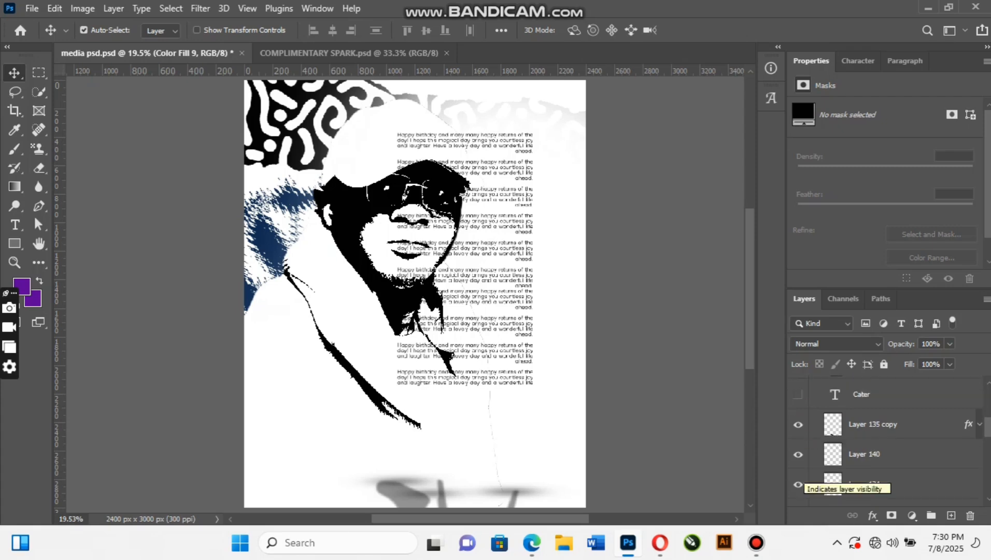
scroll(798, 456, up, 1)
click(799, 413)
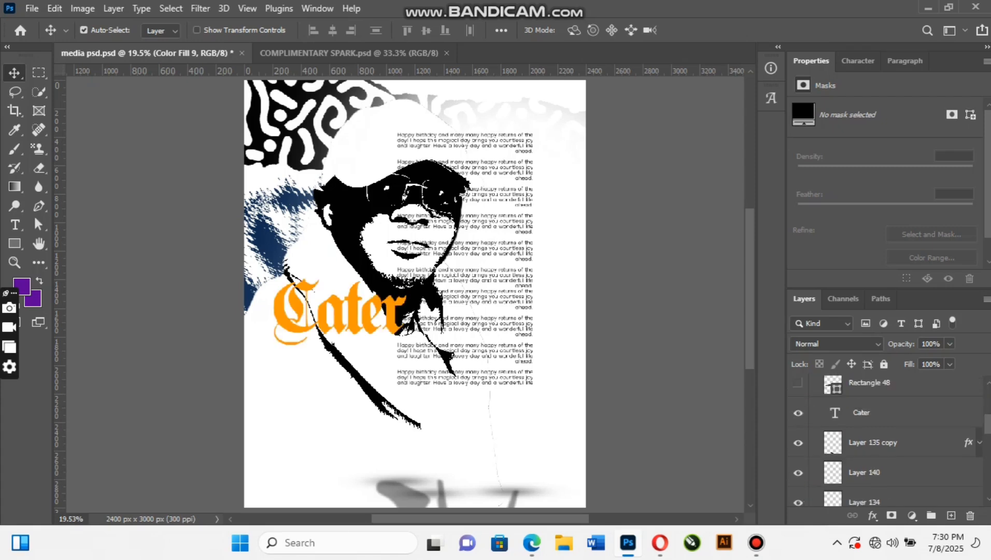
Step: Show the Rectangle 48 banner, the Studio text and the Happy Birthday text above the Cater title
scroll(799, 415, up, 2)
click(799, 419)
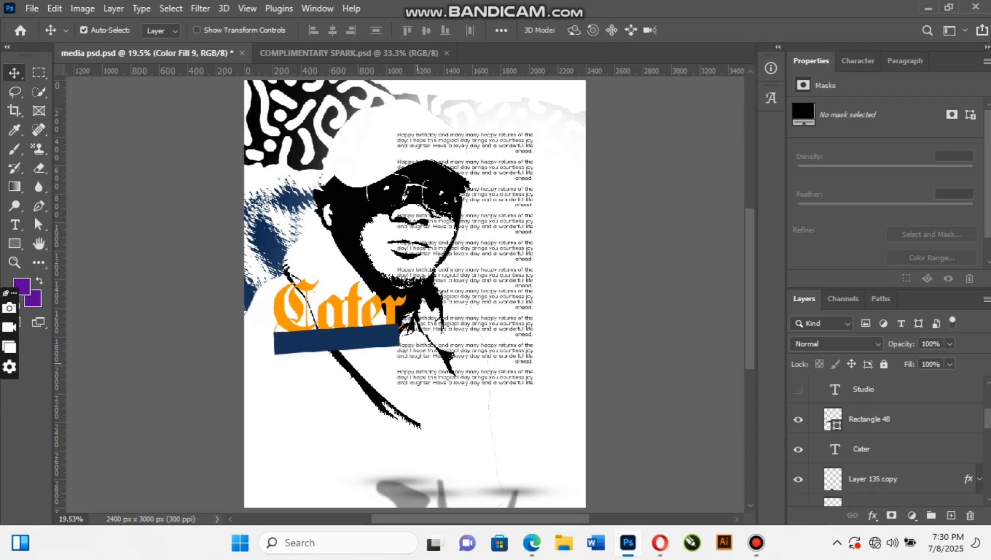
click(798, 389)
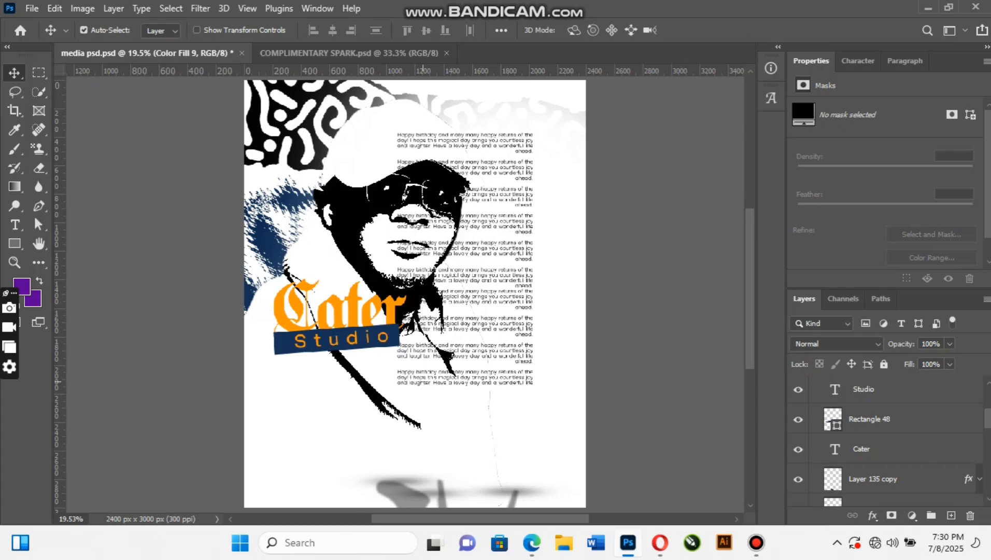
scroll(798, 414, up, 2)
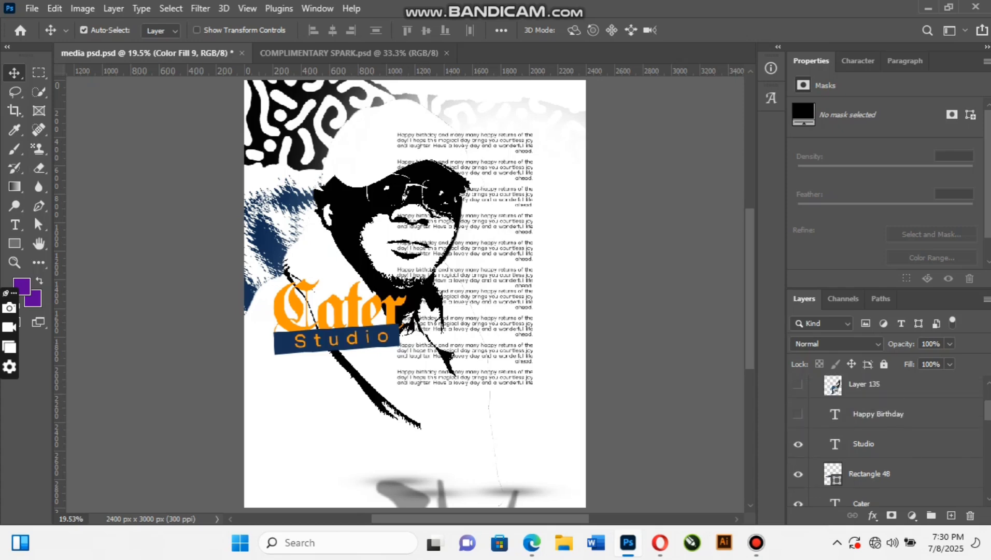
click(799, 414)
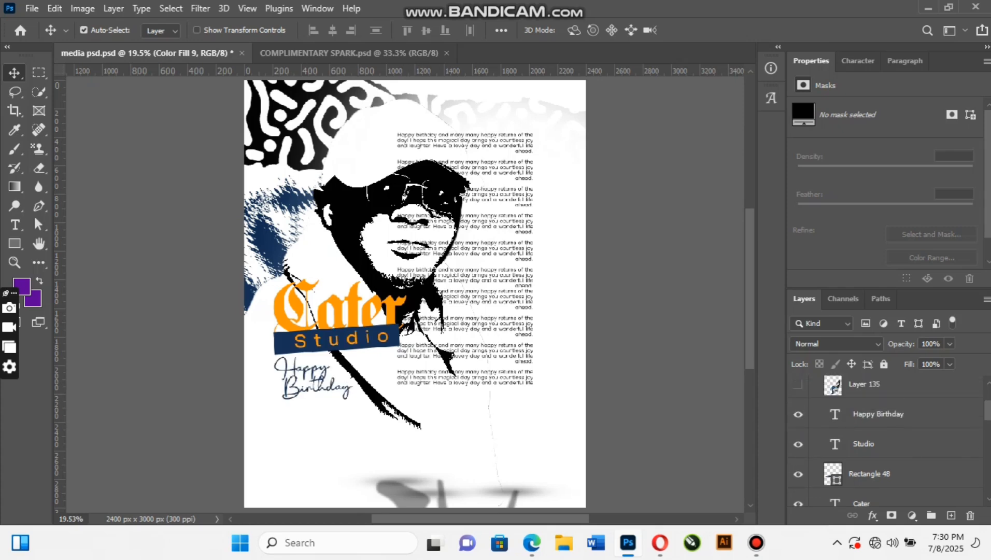
Step: Show the seated man on Layer 135, then Layer 141 and the Gradient Map 1 adjustment above it
click(798, 384)
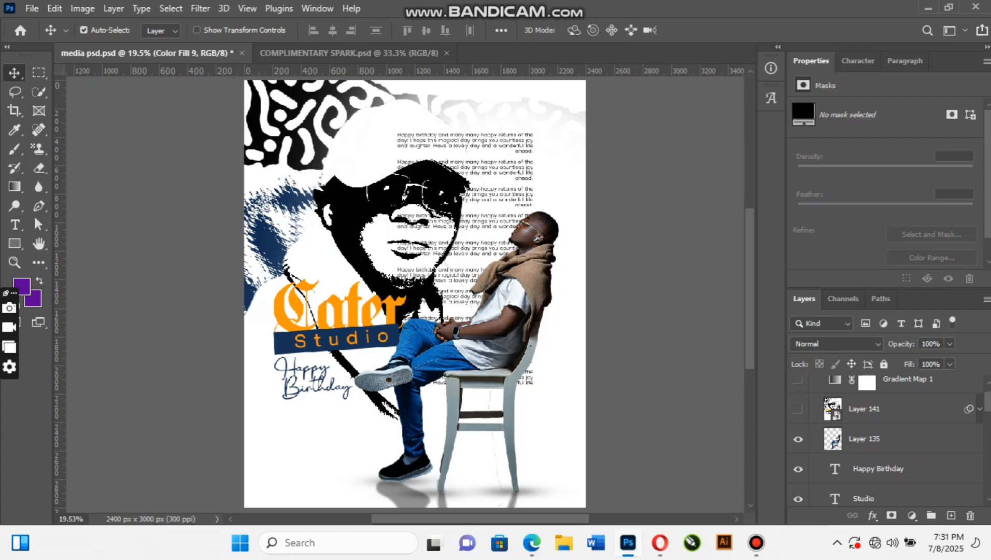
click(797, 409)
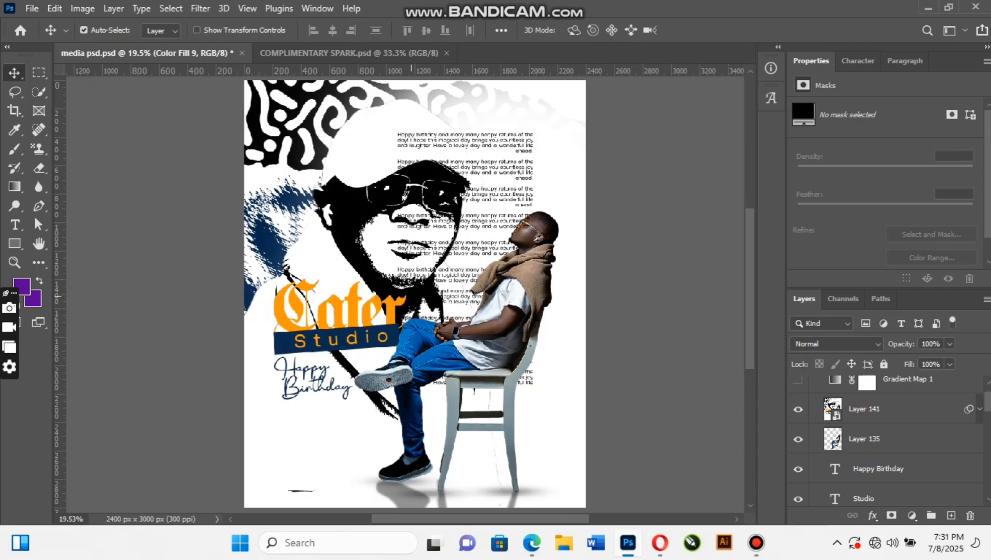
click(798, 380)
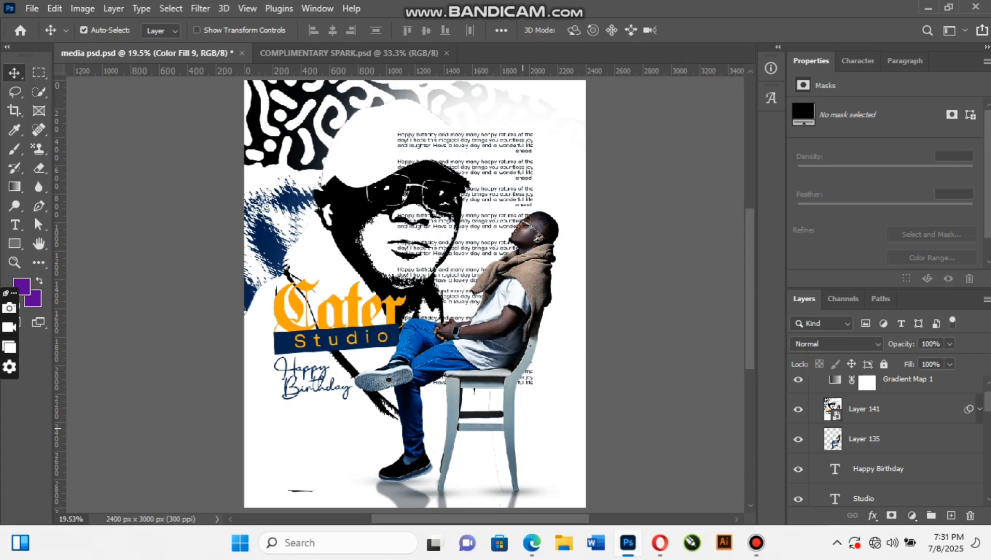
click(756, 543)
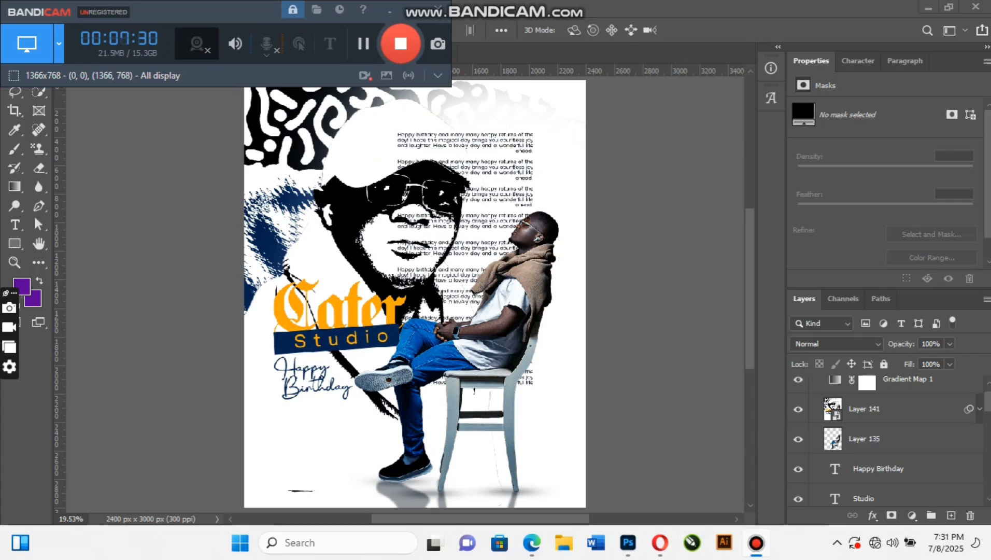